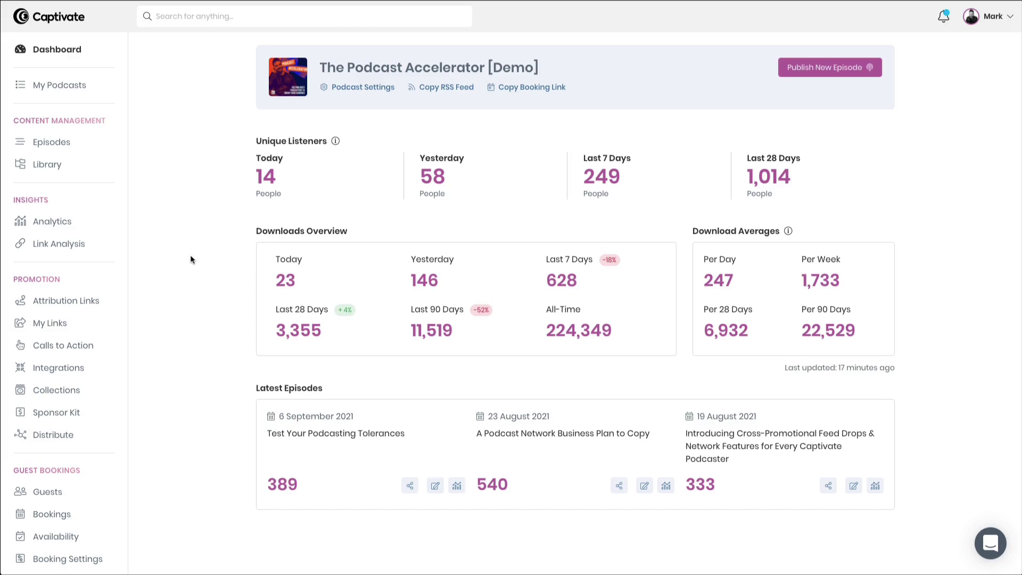
Scroll through the booking link, interview reminder and default Zoom link options in Booking Settings
{"action": "scroll", "coordinate": [190, 254], "scroll_direction": "down", "scroll_amount": 2}
{"action": "scroll", "coordinate": [190, 260], "scroll_direction": "down", "scroll_amount": 1}
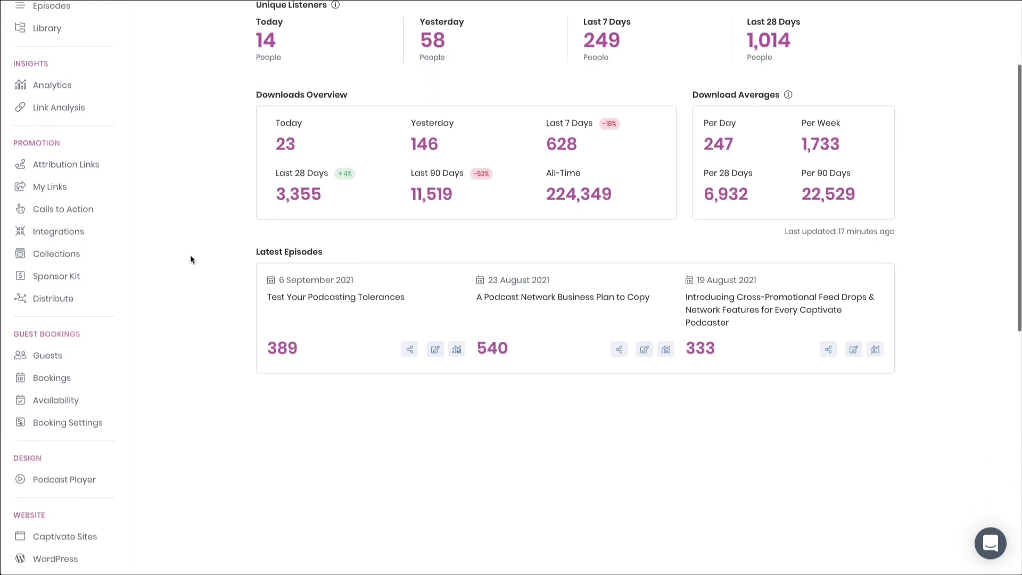
{"action": "scroll", "coordinate": [189, 259], "scroll_direction": "down", "scroll_amount": 1}
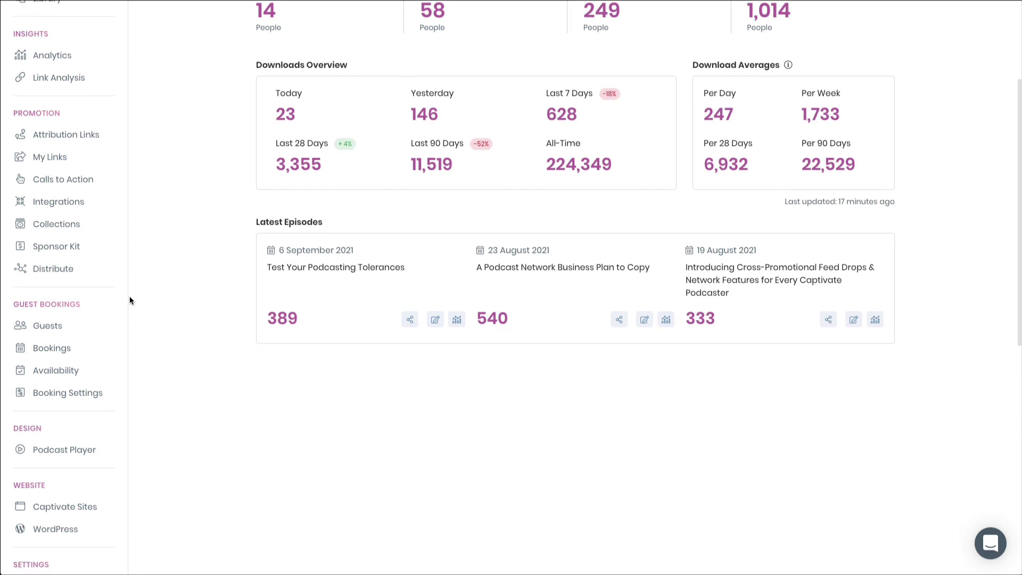
{"action": "scroll", "coordinate": [99, 304], "scroll_direction": "down", "scroll_amount": 1}
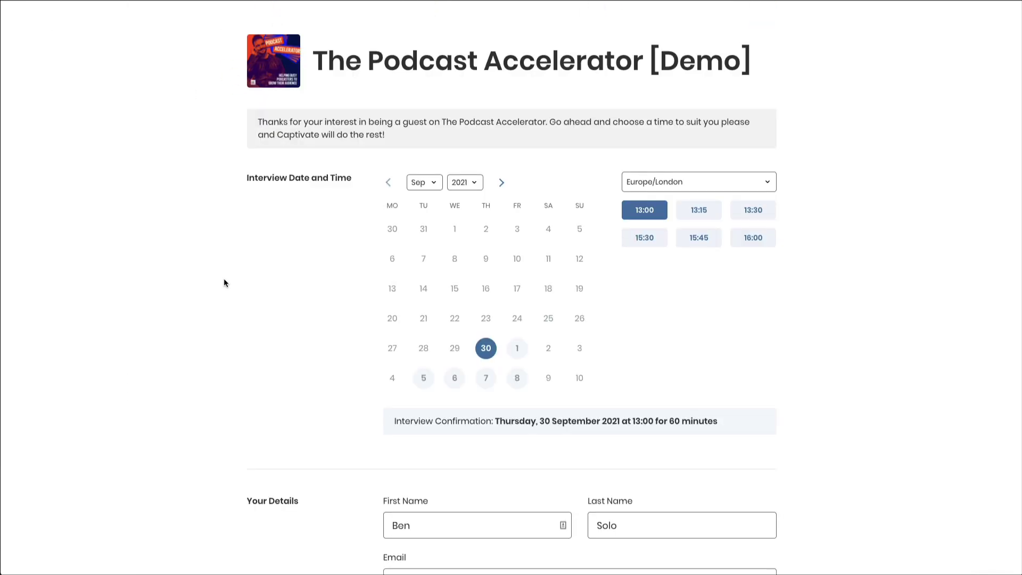
{"action": "scroll", "coordinate": [224, 283], "scroll_direction": "down", "scroll_amount": 1}
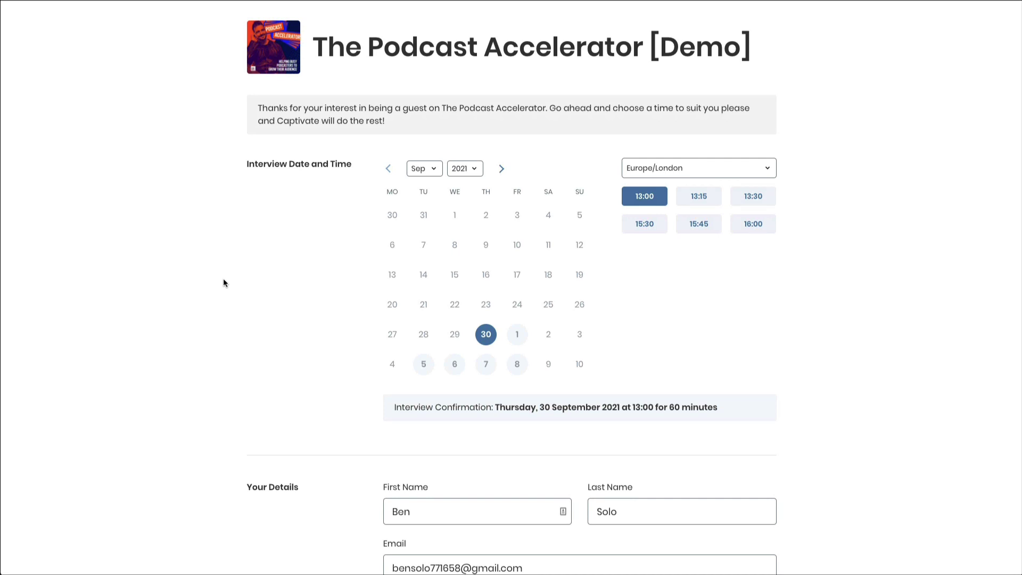
{"action": "scroll", "coordinate": [223, 283], "scroll_direction": "down", "scroll_amount": 1}
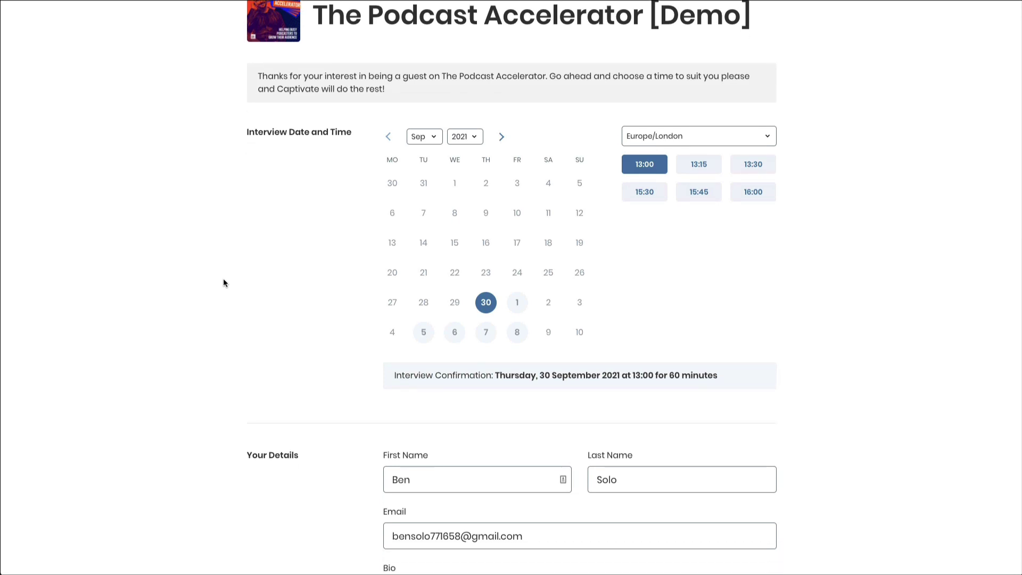
{"action": "scroll", "coordinate": [224, 283], "scroll_direction": "down", "scroll_amount": 1}
{"action": "scroll", "coordinate": [223, 283], "scroll_direction": "up", "scroll_amount": 2}
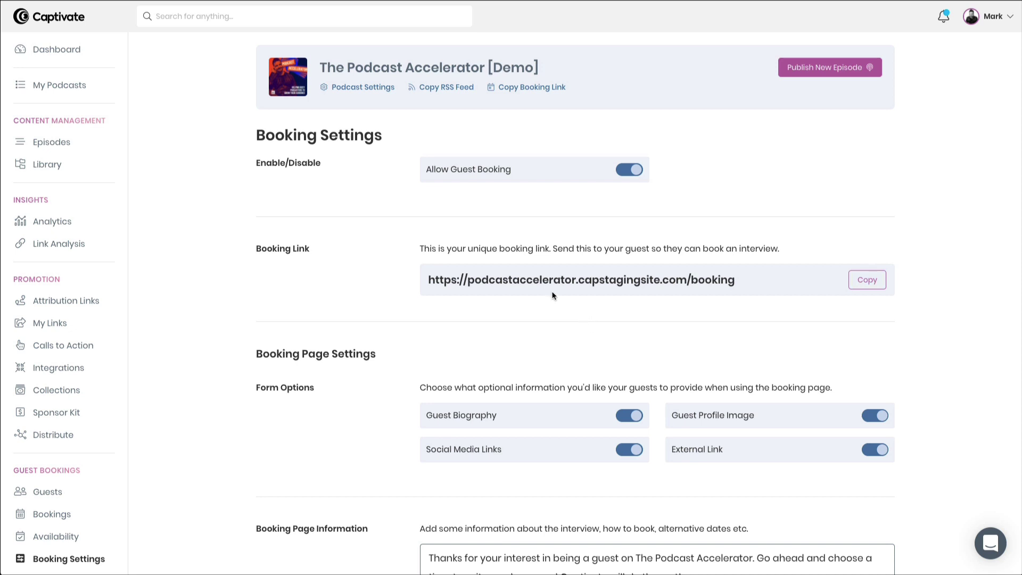
{"action": "scroll", "coordinate": [543, 331], "scroll_direction": "down", "scroll_amount": 2}
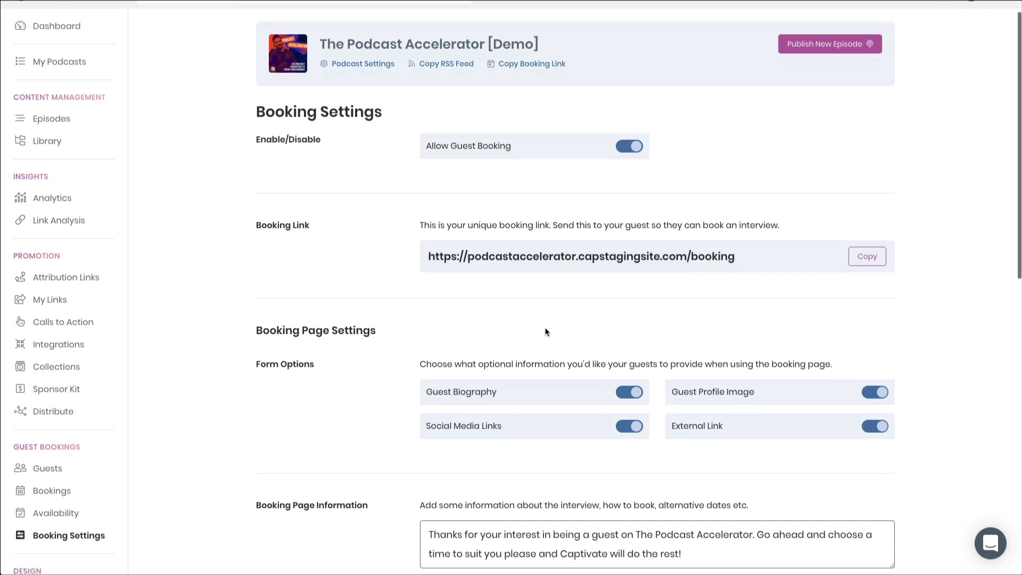
{"action": "scroll", "coordinate": [297, 317], "scroll_direction": "down", "scroll_amount": 1}
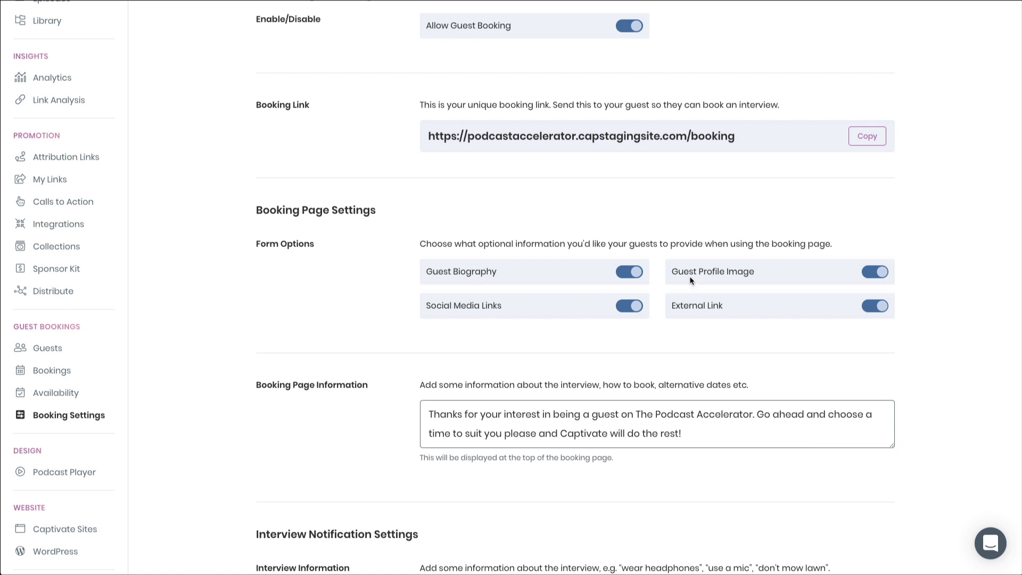
{"action": "scroll", "coordinate": [696, 308], "scroll_direction": "down", "scroll_amount": 2}
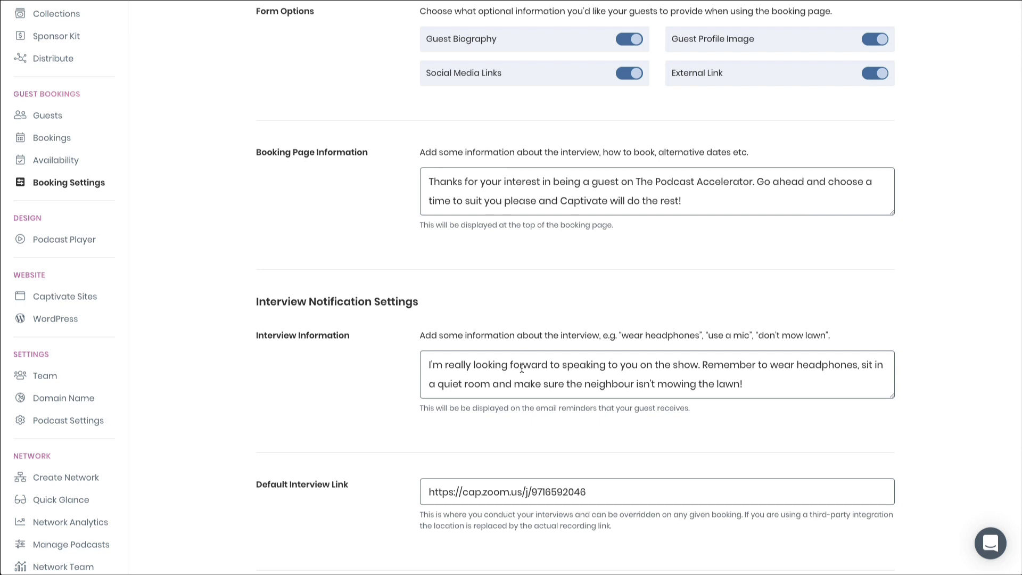
Scroll down Booking Settings past the interview link and integration provider settings
{"action": "scroll", "coordinate": [524, 358], "scroll_direction": "down", "scroll_amount": 2}
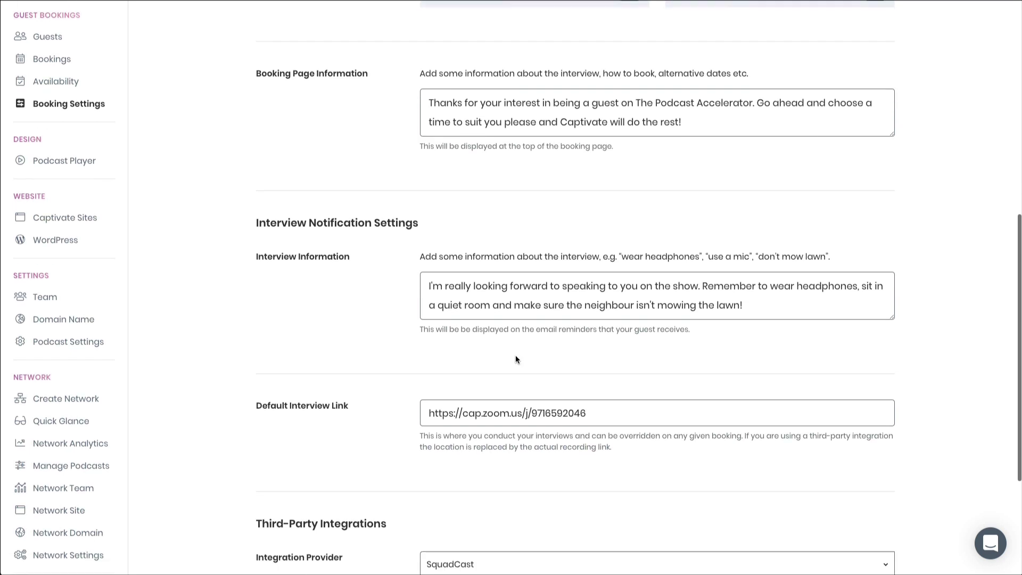
{"action": "scroll", "coordinate": [516, 353], "scroll_direction": "down", "scroll_amount": 1}
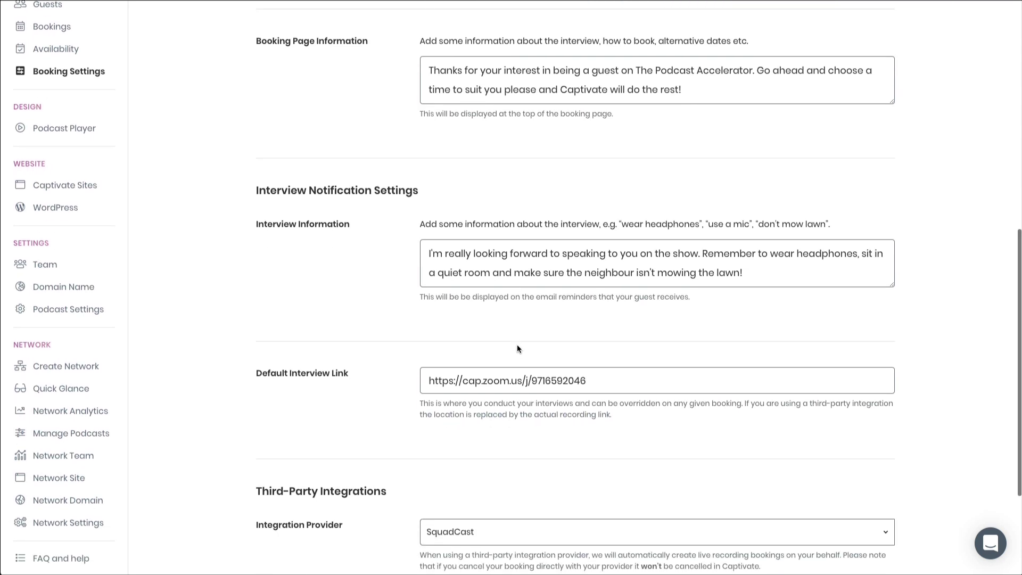
{"action": "scroll", "coordinate": [517, 347], "scroll_direction": "down", "scroll_amount": 1}
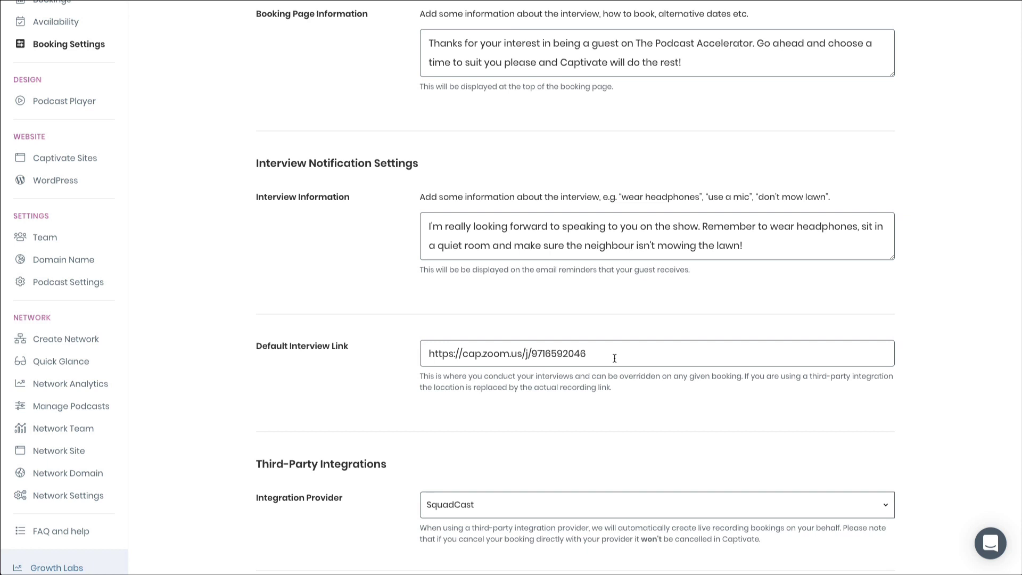
{"action": "scroll", "coordinate": [614, 358], "scroll_direction": "down", "scroll_amount": 3}
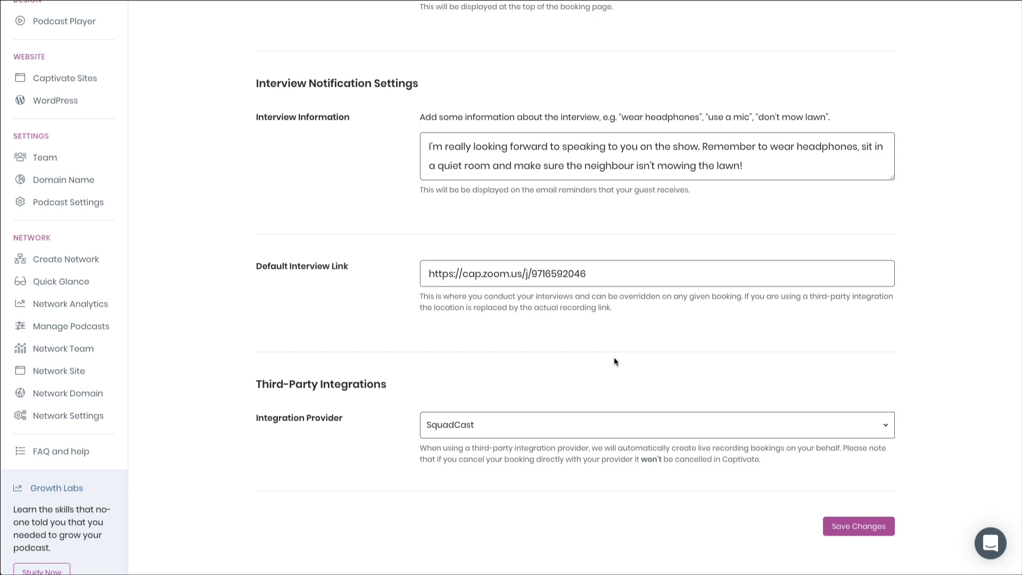
{"action": "scroll", "coordinate": [615, 361], "scroll_direction": "down", "scroll_amount": 1}
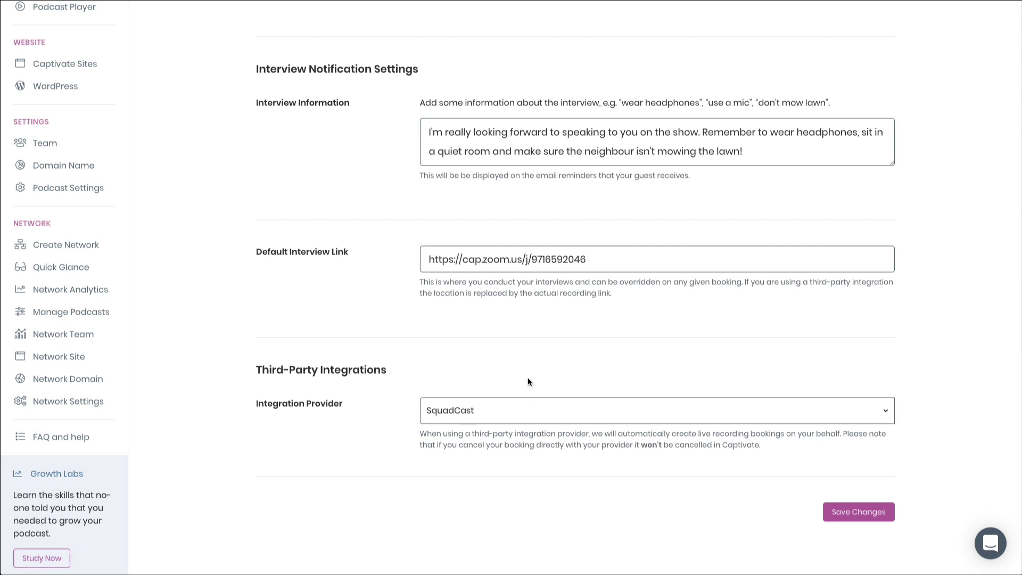
{"action": "scroll", "coordinate": [529, 382], "scroll_direction": "up", "scroll_amount": 4}
{"action": "left_click", "coordinate": [69, 183]}
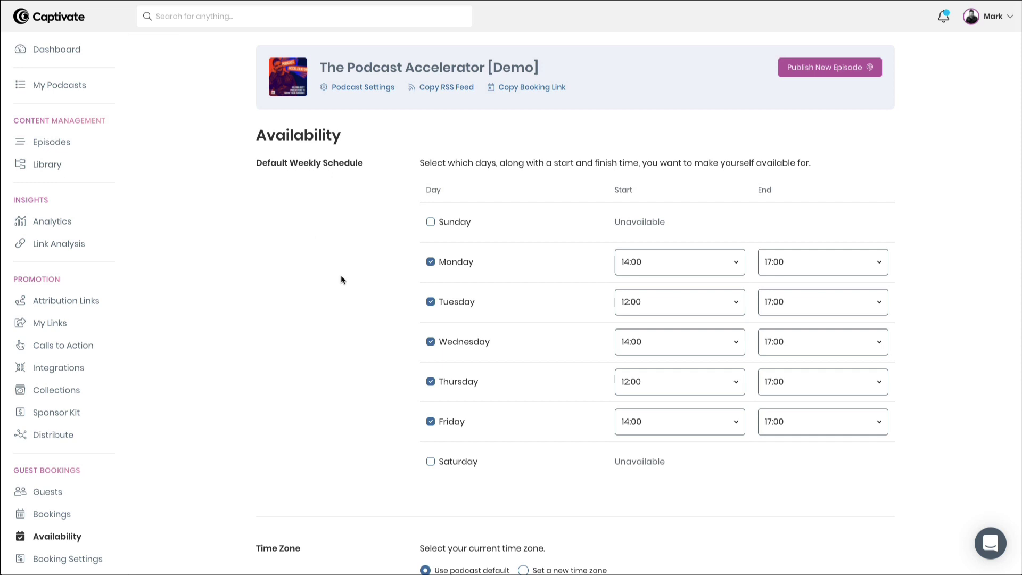
{"action": "scroll", "coordinate": [341, 275], "scroll_direction": "down", "scroll_amount": 1}
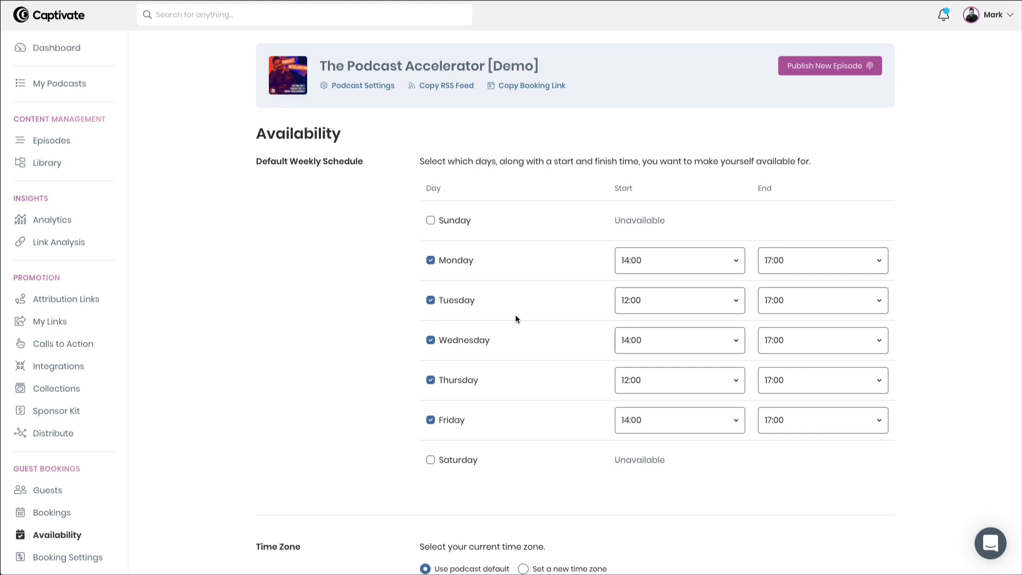
{"action": "scroll", "coordinate": [632, 235], "scroll_direction": "down", "scroll_amount": 3}
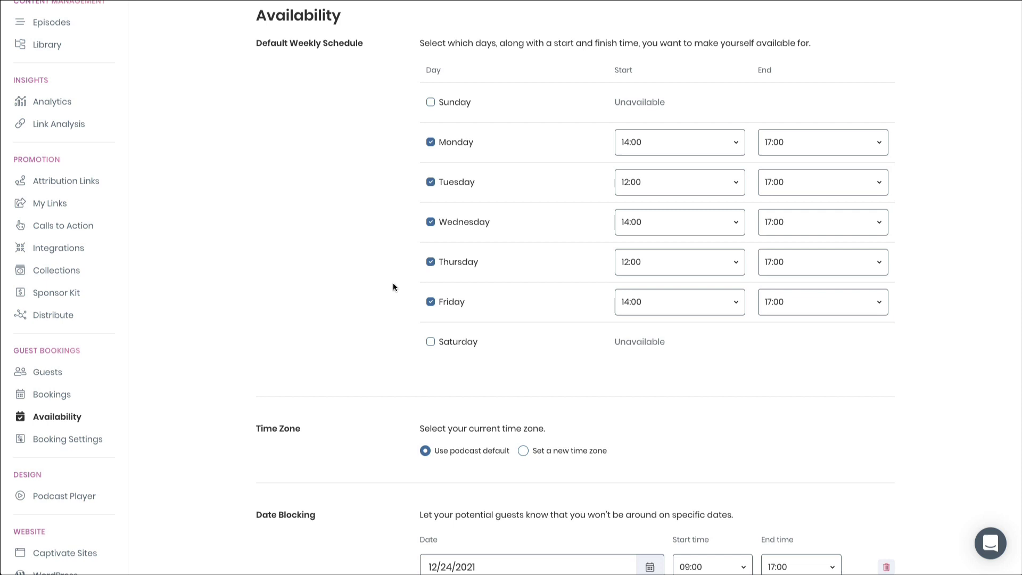
{"action": "scroll", "coordinate": [276, 275], "scroll_direction": "down", "scroll_amount": 2}
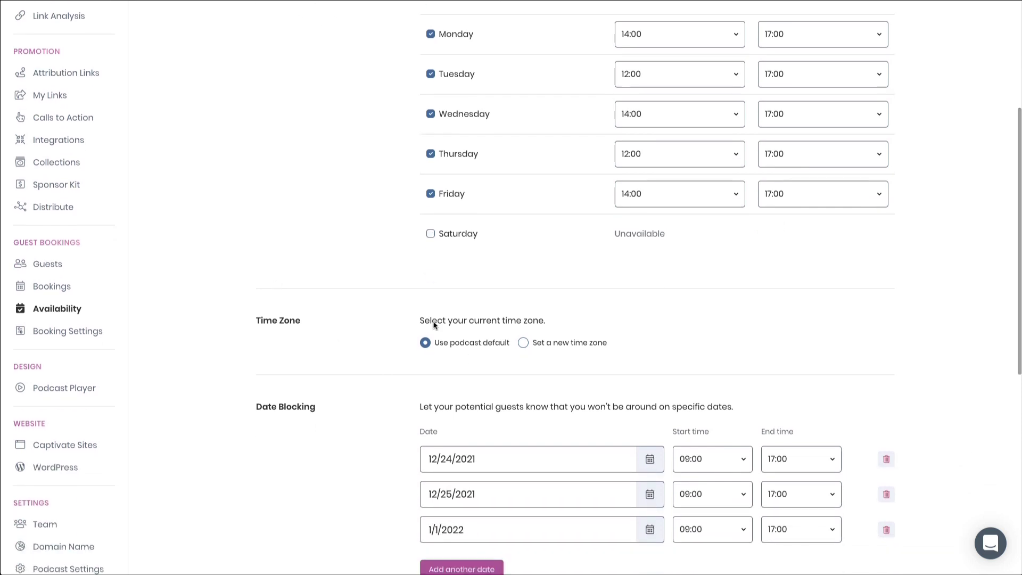
{"action": "scroll", "coordinate": [479, 332], "scroll_direction": "down", "scroll_amount": 1}
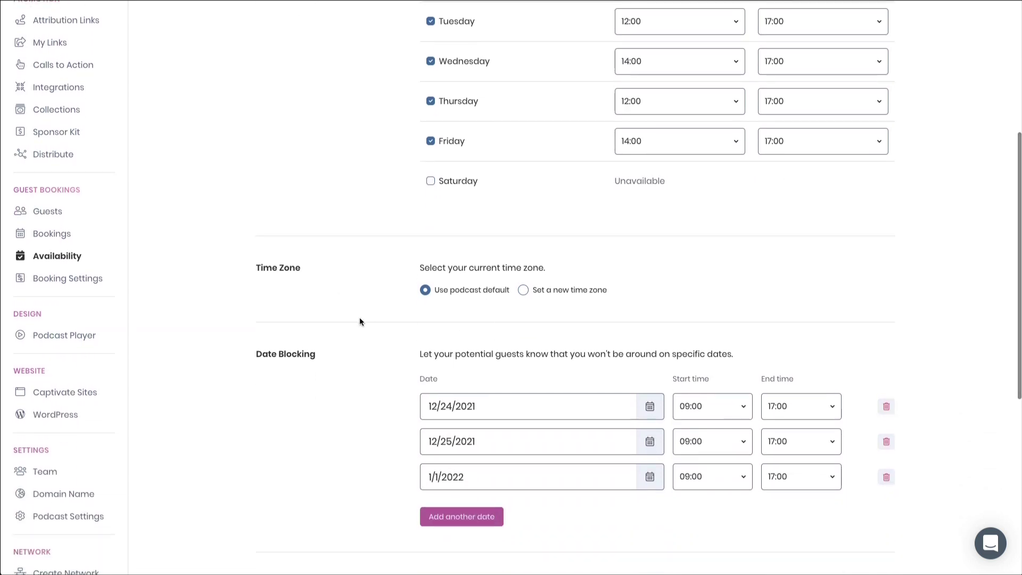
{"action": "scroll", "coordinate": [359, 319], "scroll_direction": "down", "scroll_amount": 2}
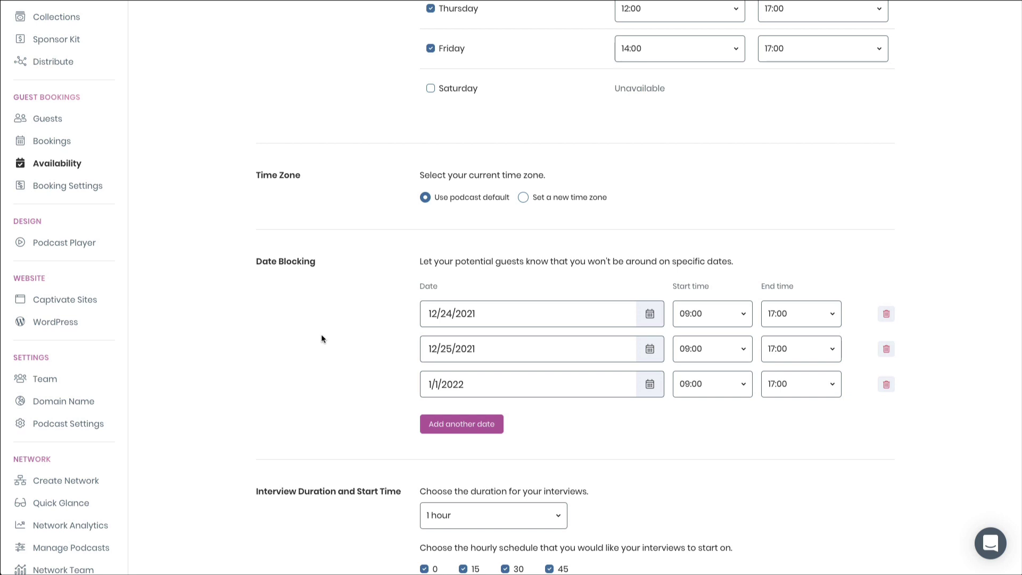
{"action": "scroll", "coordinate": [321, 339], "scroll_direction": "up", "scroll_amount": 1}
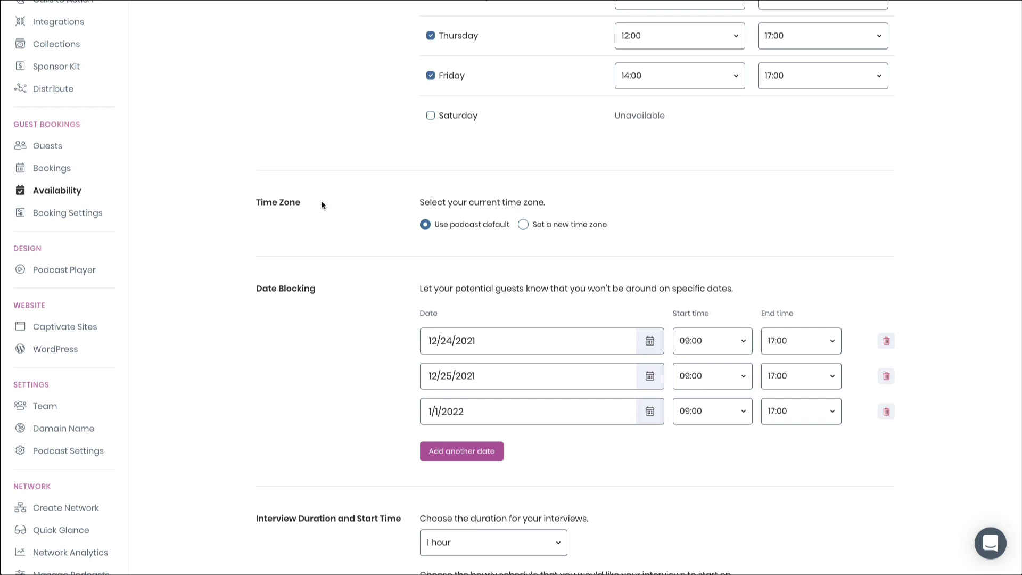
{"action": "scroll", "coordinate": [321, 205], "scroll_direction": "down", "scroll_amount": 1}
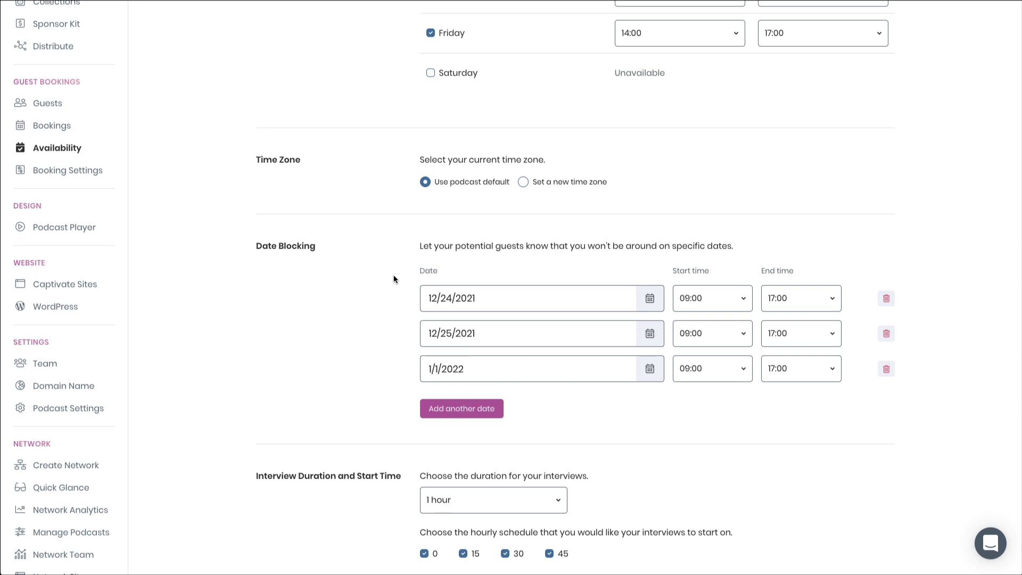
{"action": "scroll", "coordinate": [394, 276], "scroll_direction": "down", "scroll_amount": 1}
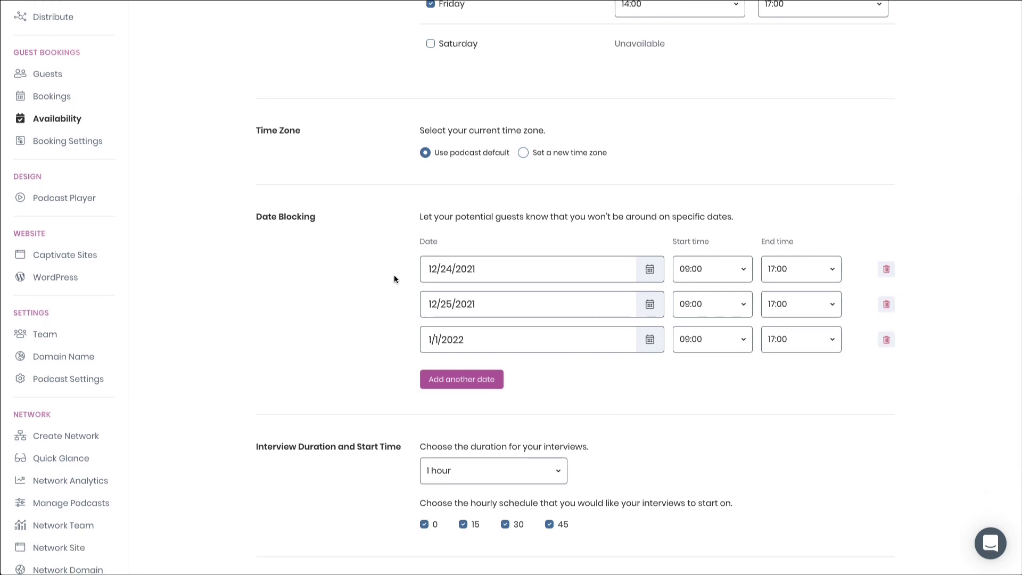
{"action": "scroll", "coordinate": [394, 274], "scroll_direction": "down", "scroll_amount": 4}
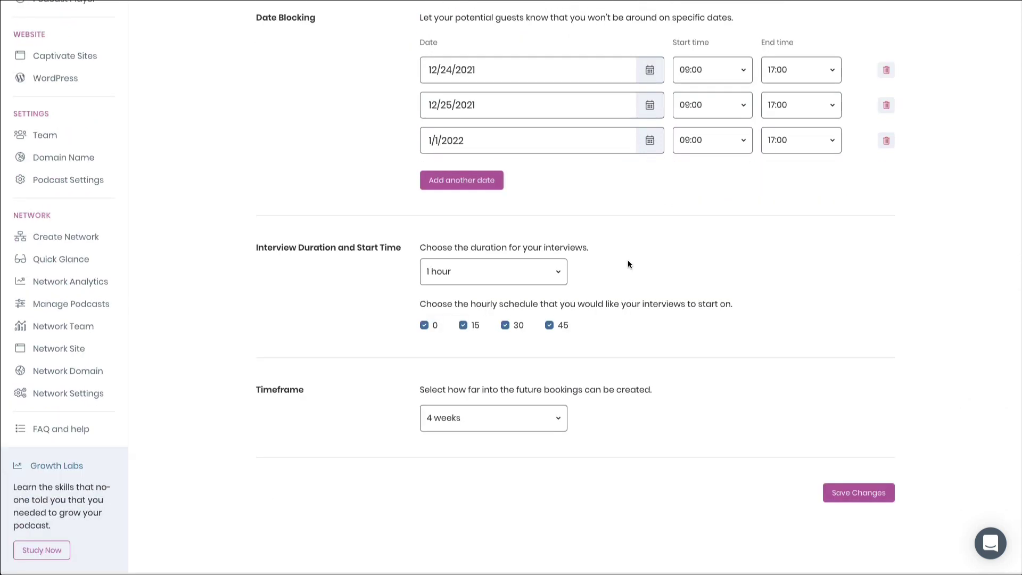
{"action": "left_click", "coordinate": [529, 275]}
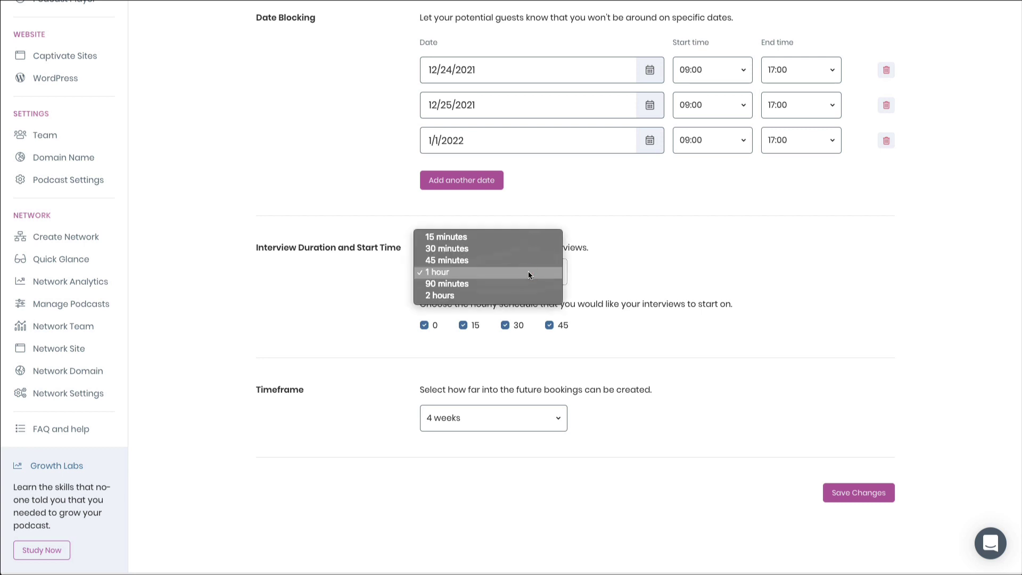
{"action": "left_click", "coordinate": [646, 256]}
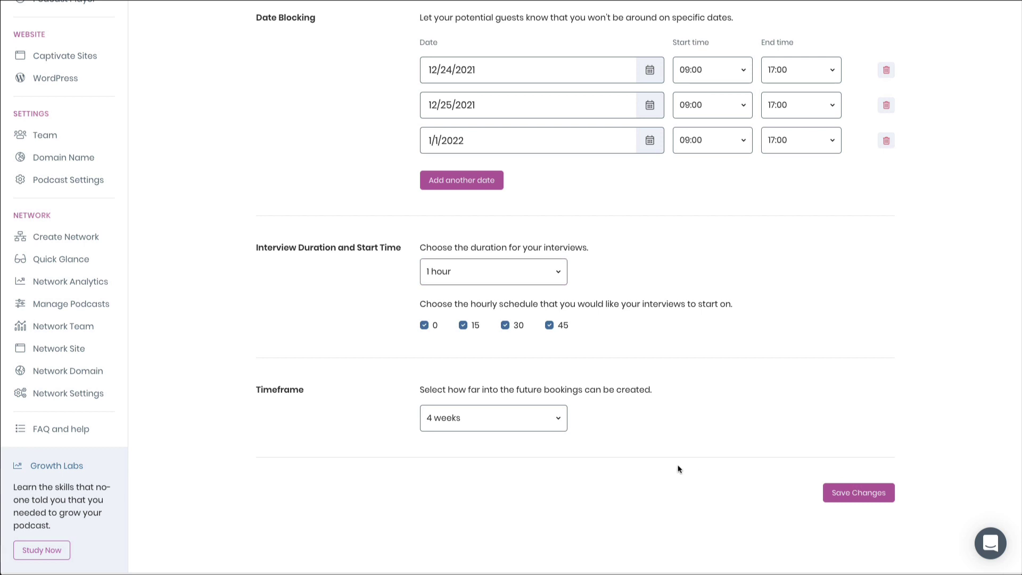
{"action": "scroll", "coordinate": [546, 435], "scroll_direction": "down", "scroll_amount": 1}
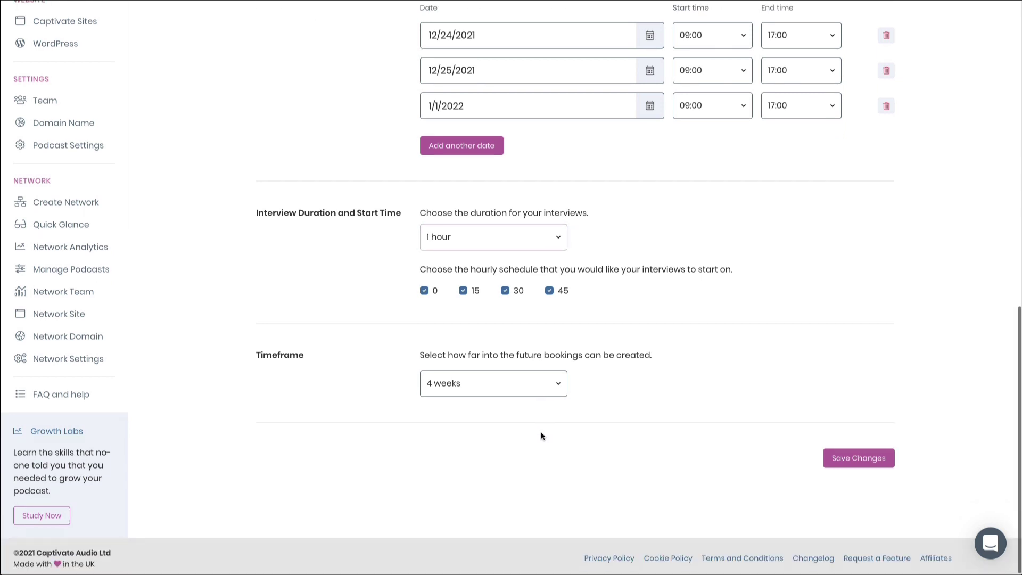
{"action": "left_click", "coordinate": [530, 389]}
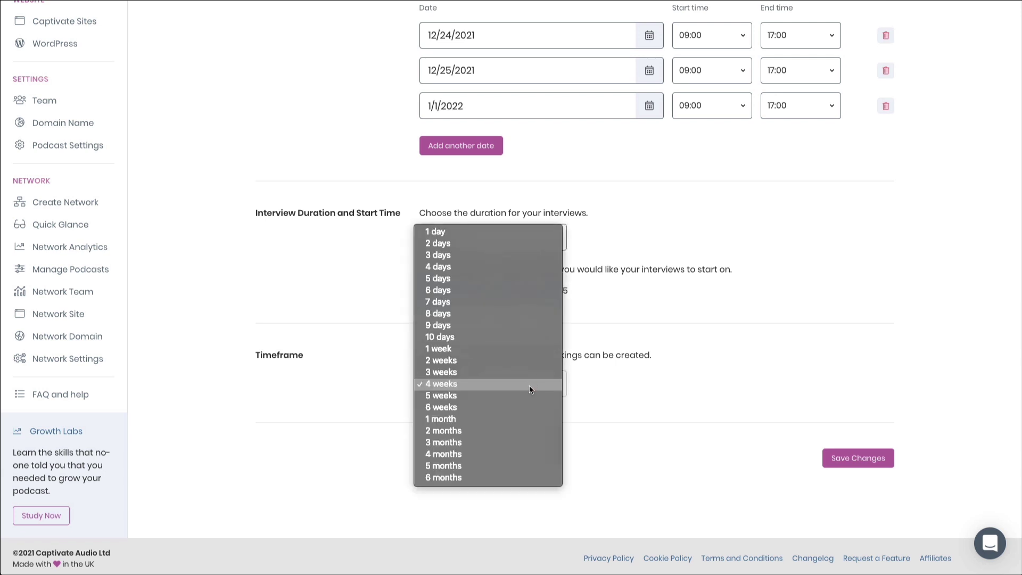
{"action": "left_click", "coordinate": [609, 371]}
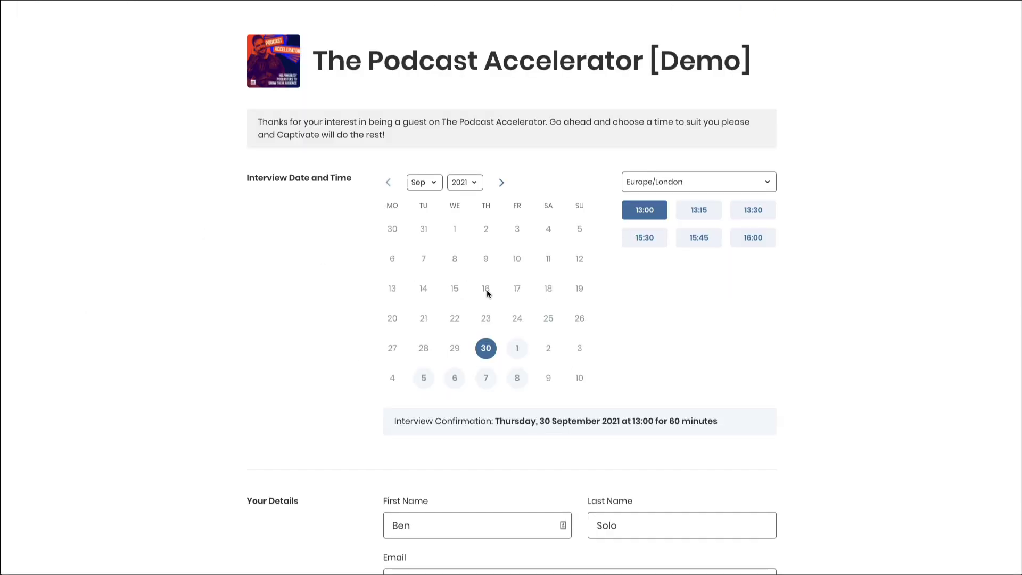
Compare 1 and 7 October, then book Thursday 30 September 2021 at 13:30
{"action": "left_click", "coordinate": [515, 353]}
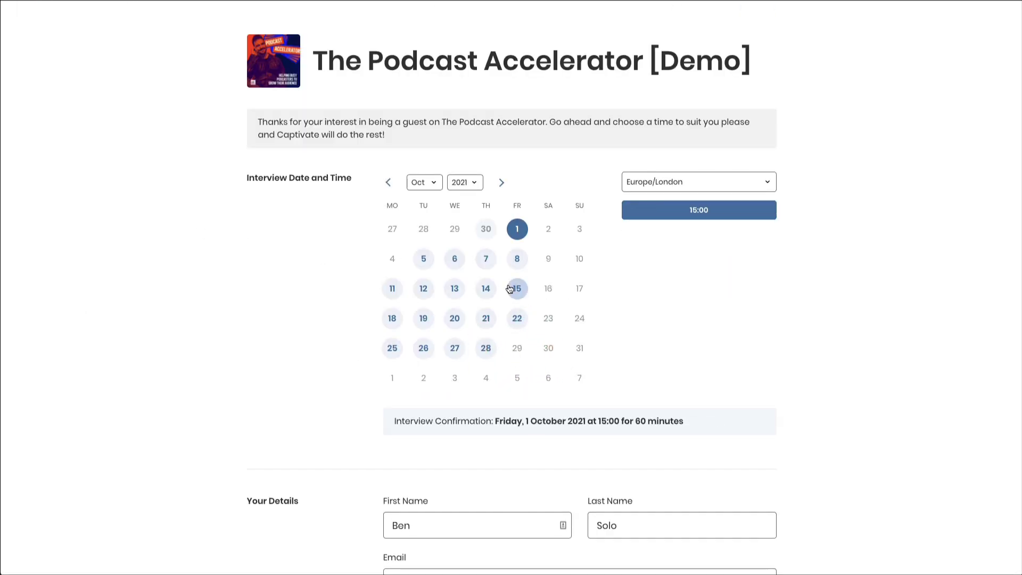
{"action": "left_click", "coordinate": [487, 260]}
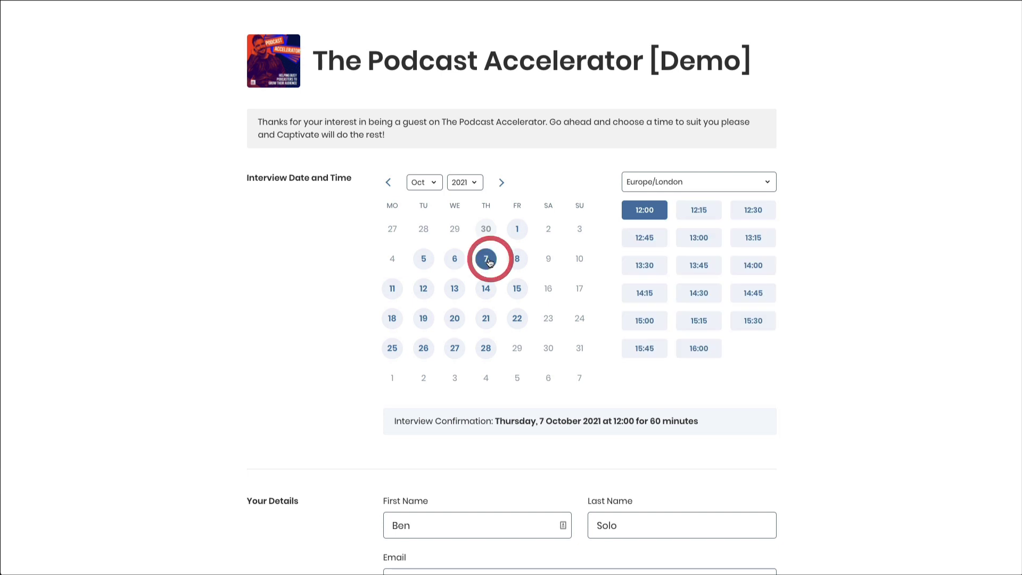
{"action": "left_click", "coordinate": [486, 229]}
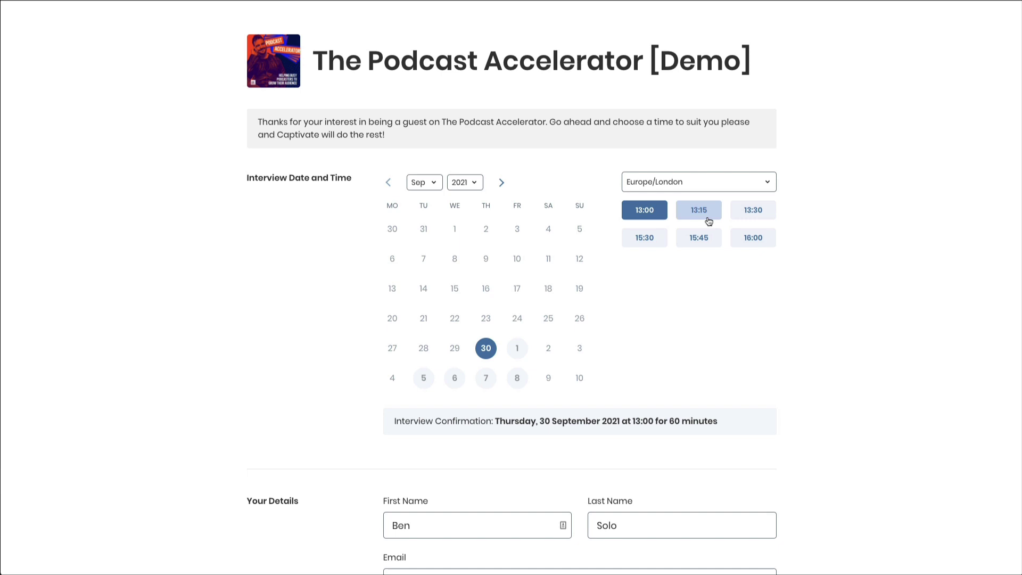
{"action": "left_click", "coordinate": [750, 210]}
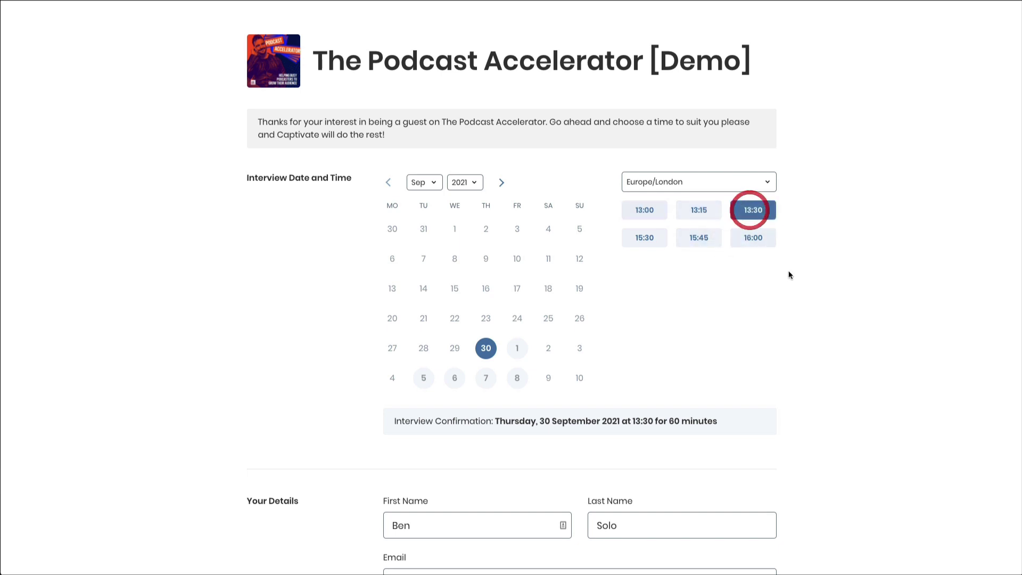
{"action": "scroll", "coordinate": [819, 311], "scroll_direction": "down", "scroll_amount": 4}
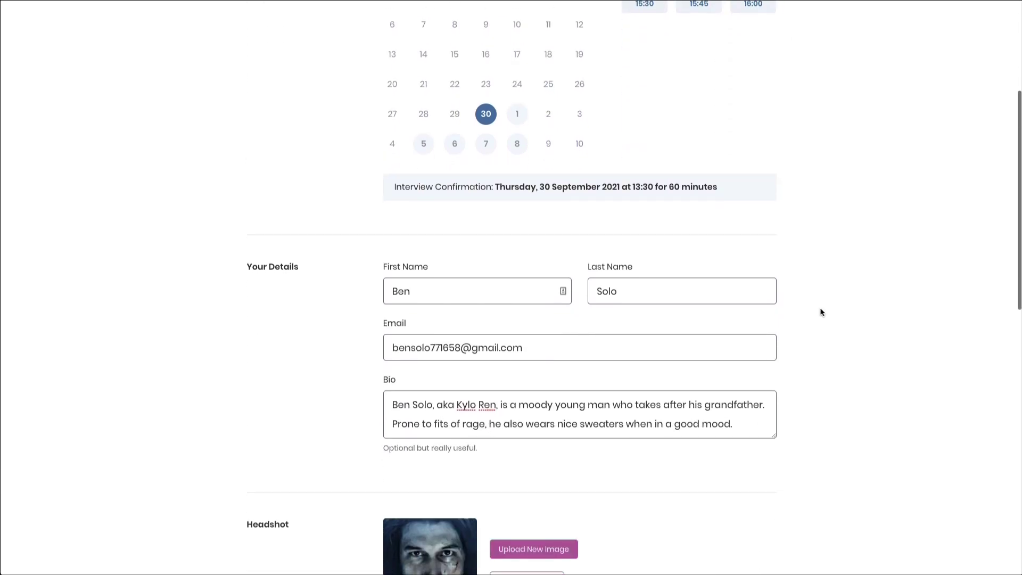
{"action": "scroll", "coordinate": [820, 312], "scroll_direction": "down", "scroll_amount": 7}
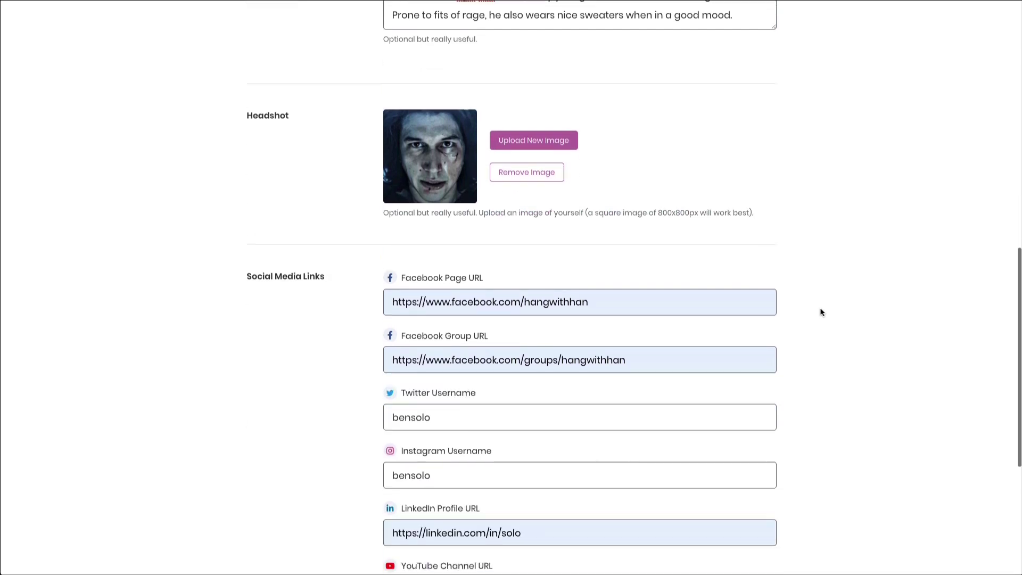
Confirm the 30 September 13:30 booking, review the summary, and return to Availability settings
{"action": "scroll", "coordinate": [820, 312], "scroll_direction": "down", "scroll_amount": 5}
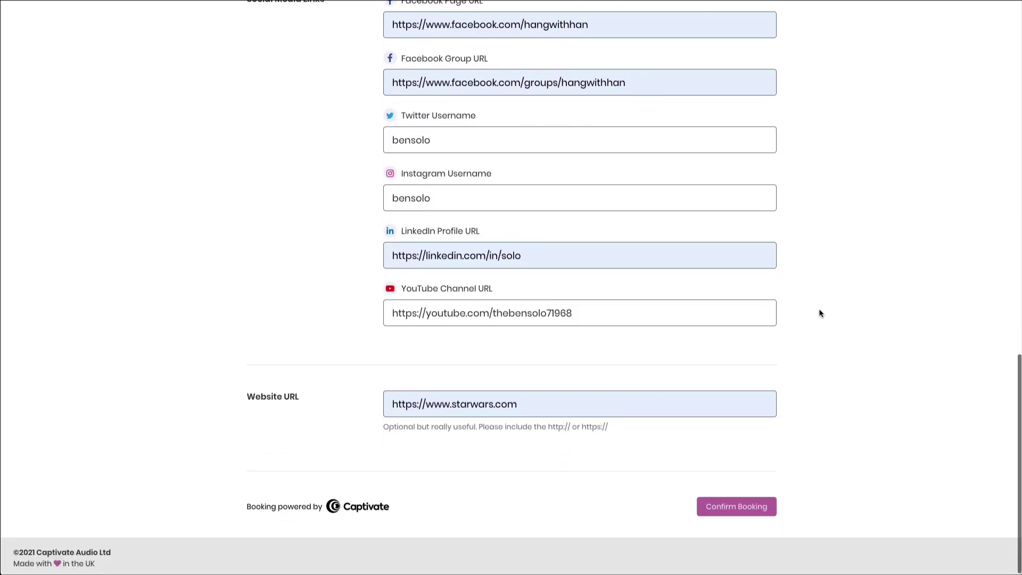
{"action": "left_click", "coordinate": [727, 506]}
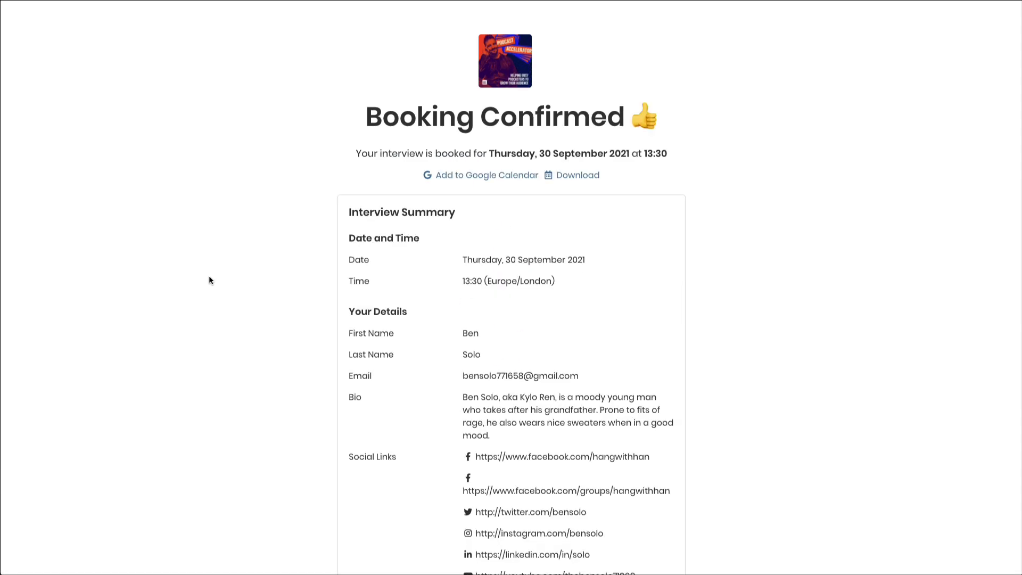
{"action": "scroll", "coordinate": [209, 280], "scroll_direction": "down", "scroll_amount": 1}
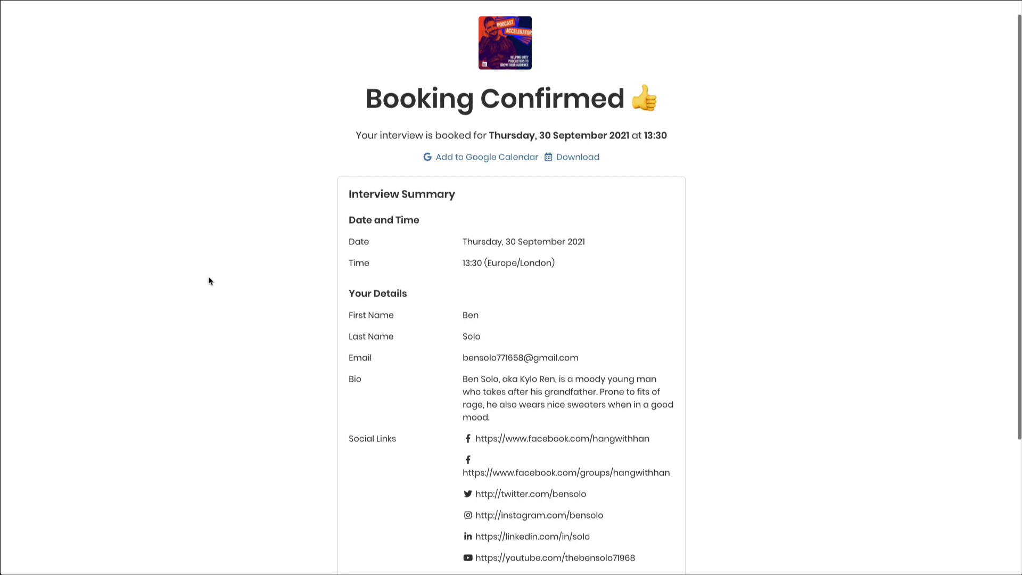
{"action": "scroll", "coordinate": [209, 280], "scroll_direction": "down", "scroll_amount": 1}
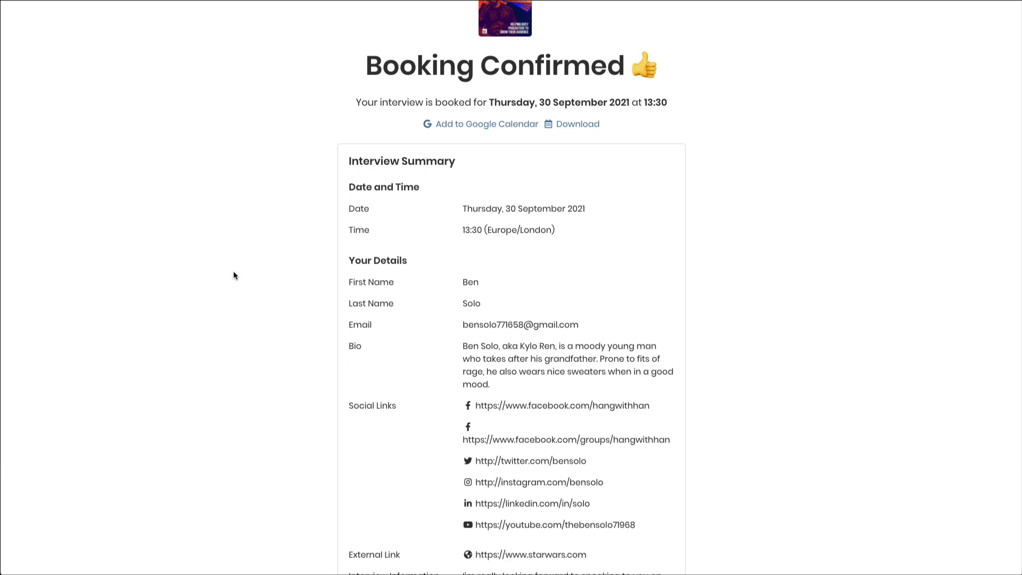
{"action": "scroll", "coordinate": [233, 276], "scroll_direction": "down", "scroll_amount": 3}
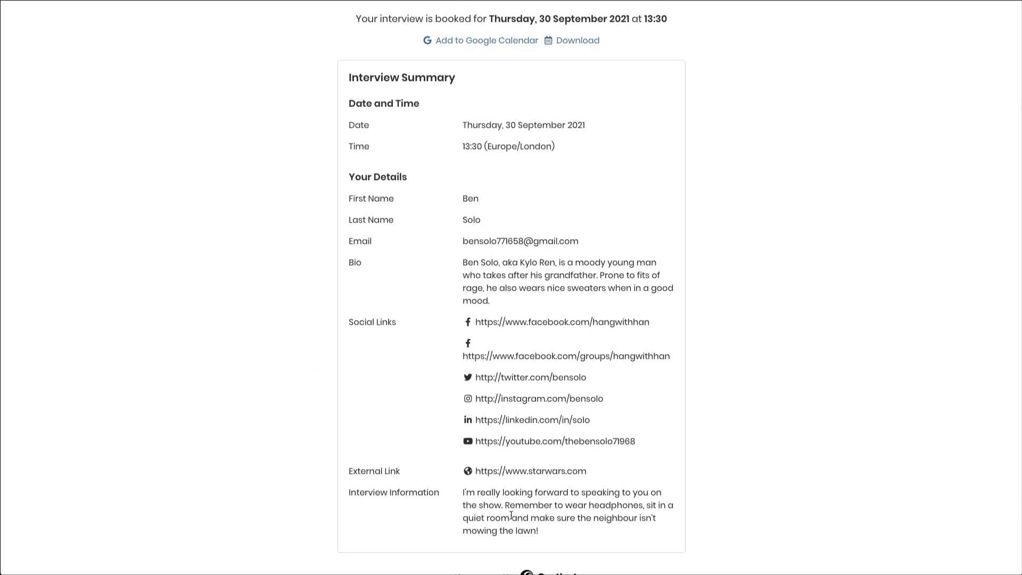
{"action": "scroll", "coordinate": [511, 515], "scroll_direction": "up", "scroll_amount": 2}
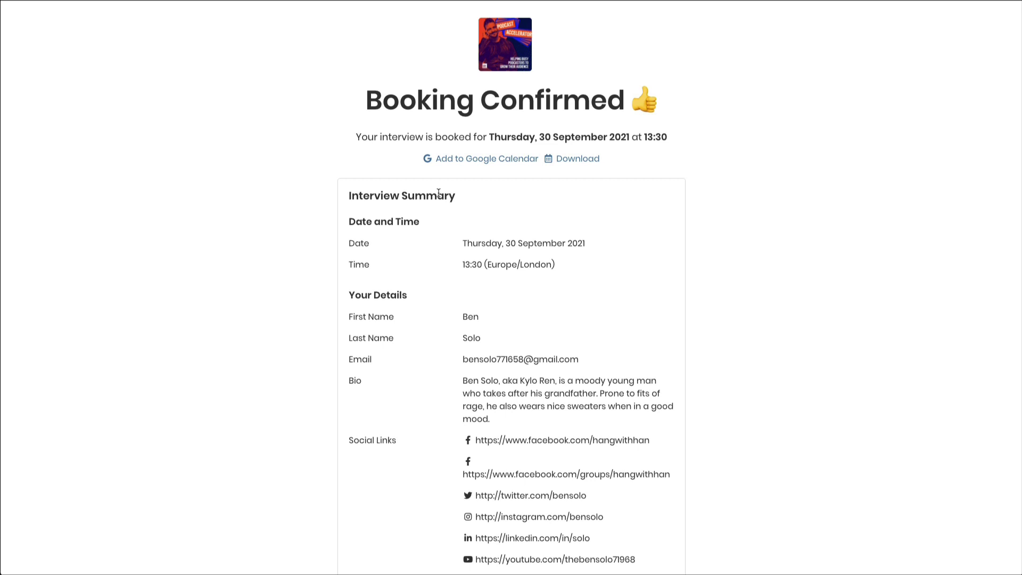
{"action": "left_click", "coordinate": [184, 131]}
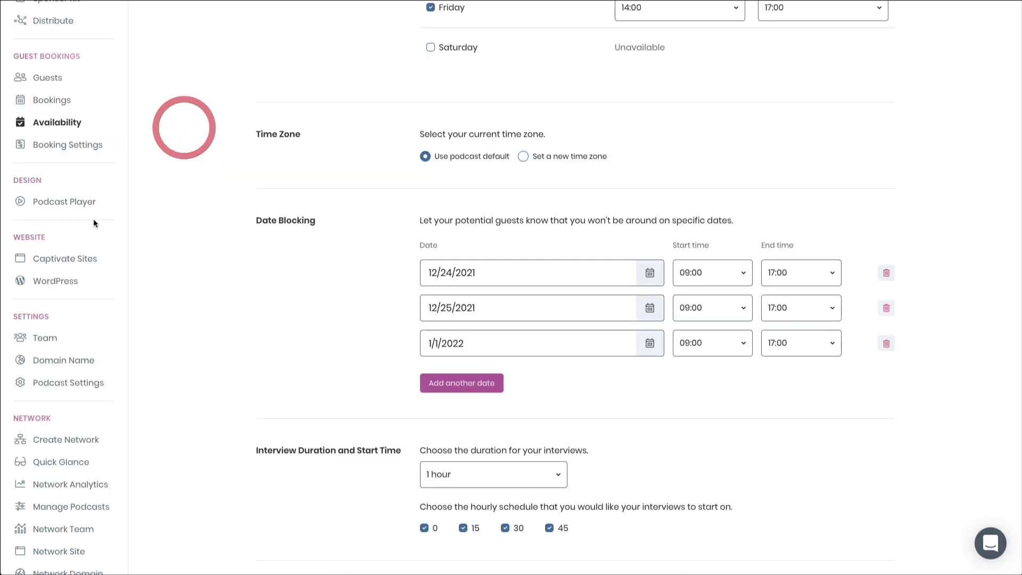
Show the active bookings list and preview the first booking's calendar export options
{"action": "left_click", "coordinate": [58, 100]}
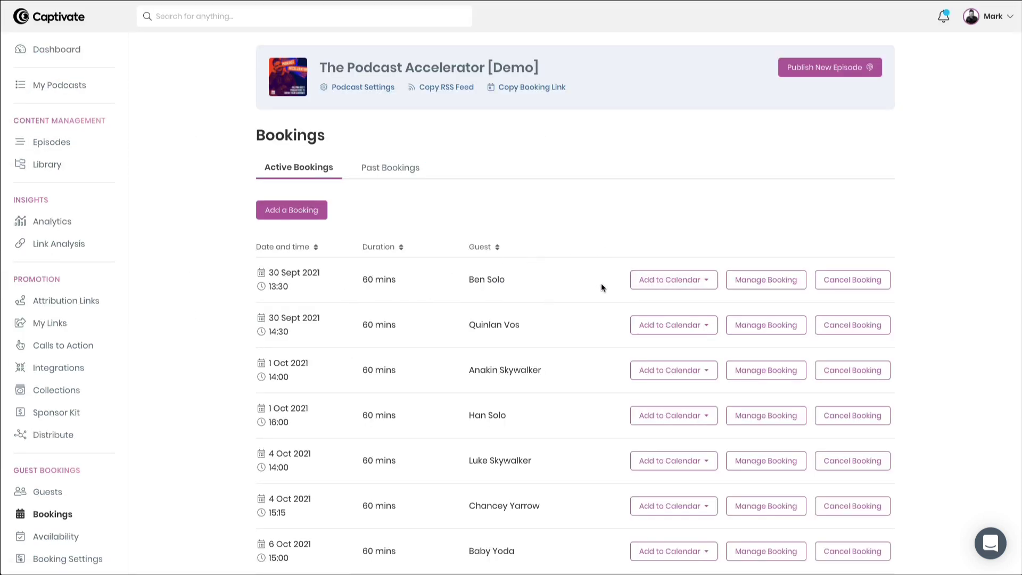
{"action": "left_click", "coordinate": [706, 283]}
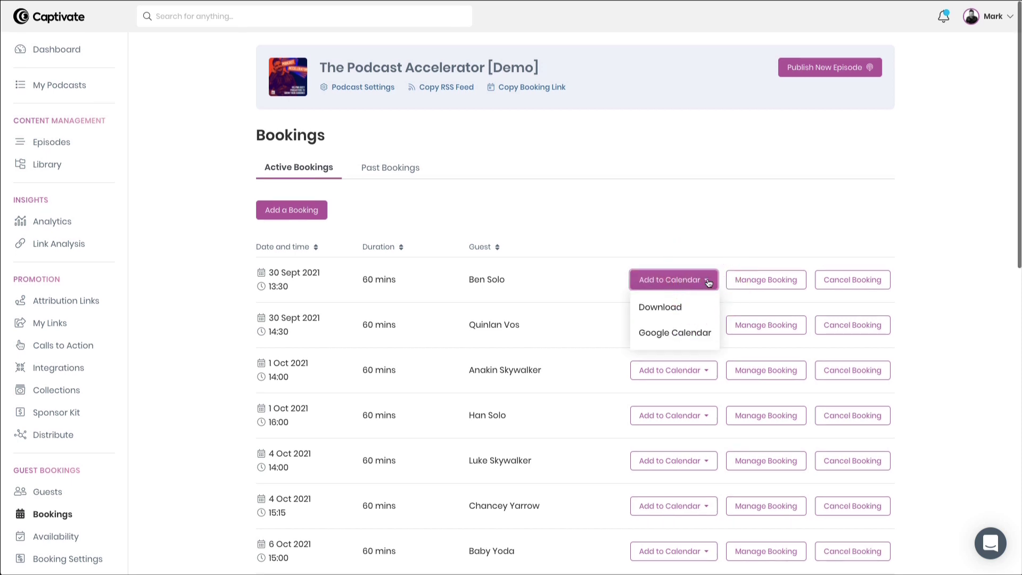
{"action": "left_click", "coordinate": [720, 220]}
Open the first booking, enable date override, keep 13:30, and cancel the update
{"action": "left_click", "coordinate": [764, 280]}
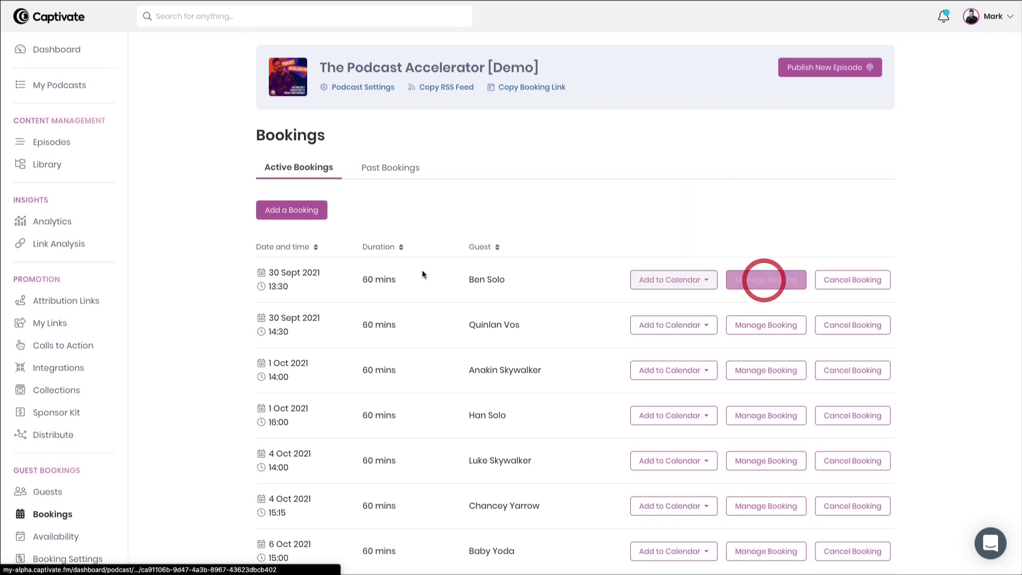
{"action": "scroll", "coordinate": [226, 268], "scroll_direction": "down", "scroll_amount": 2}
{"action": "scroll", "coordinate": [225, 273], "scroll_direction": "down", "scroll_amount": 1}
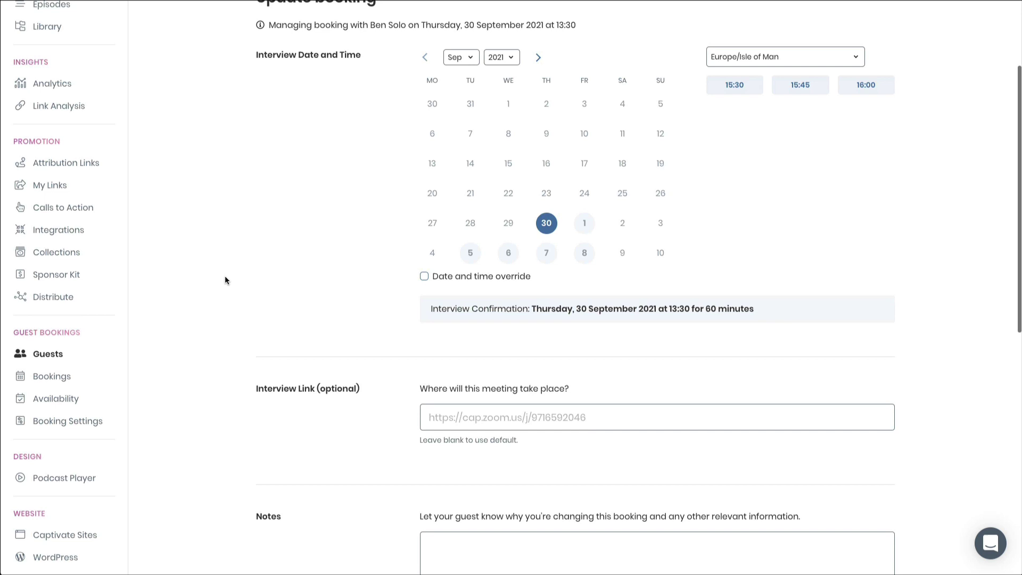
{"action": "left_click", "coordinate": [439, 275]}
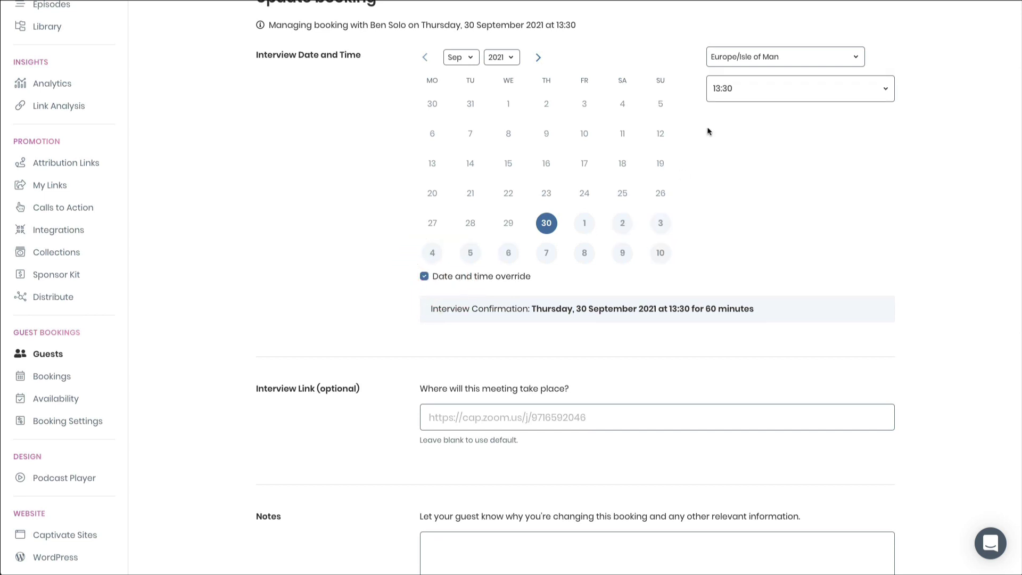
{"action": "left_click", "coordinate": [777, 94]}
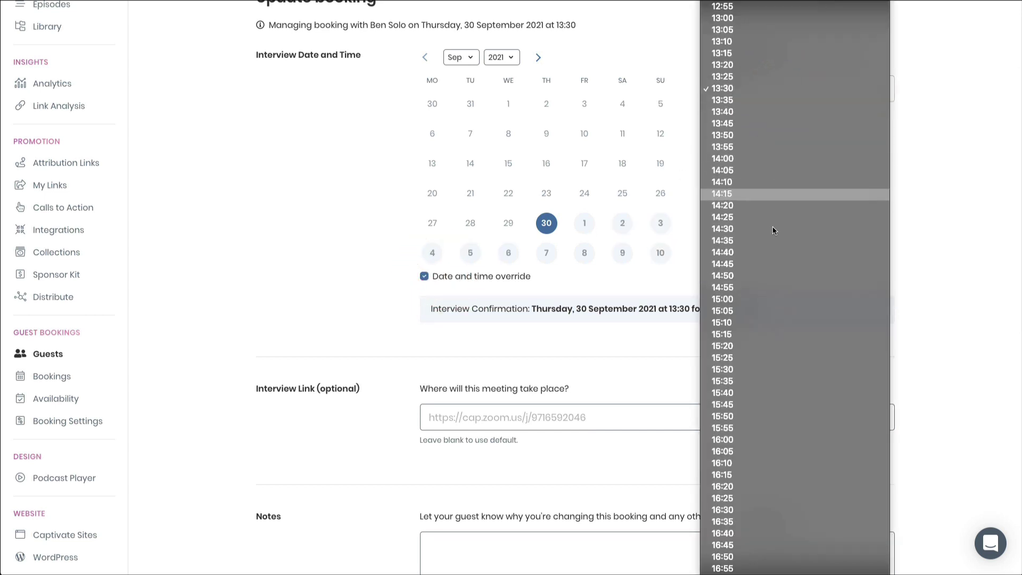
{"action": "left_click", "coordinate": [259, 199]}
{"action": "scroll", "coordinate": [288, 235], "scroll_direction": "down", "scroll_amount": 2}
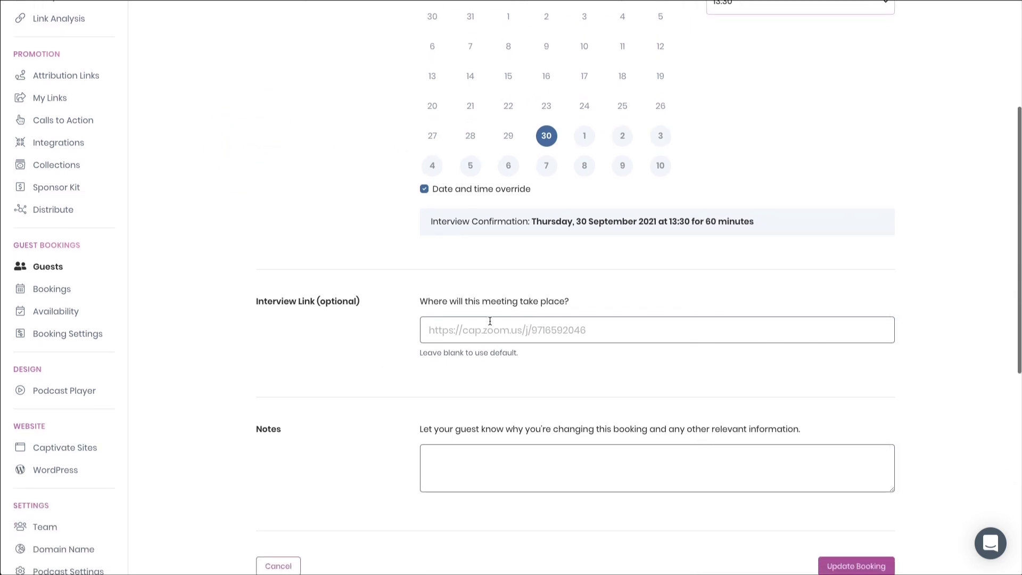
{"action": "scroll", "coordinate": [428, 377], "scroll_direction": "down", "scroll_amount": 1}
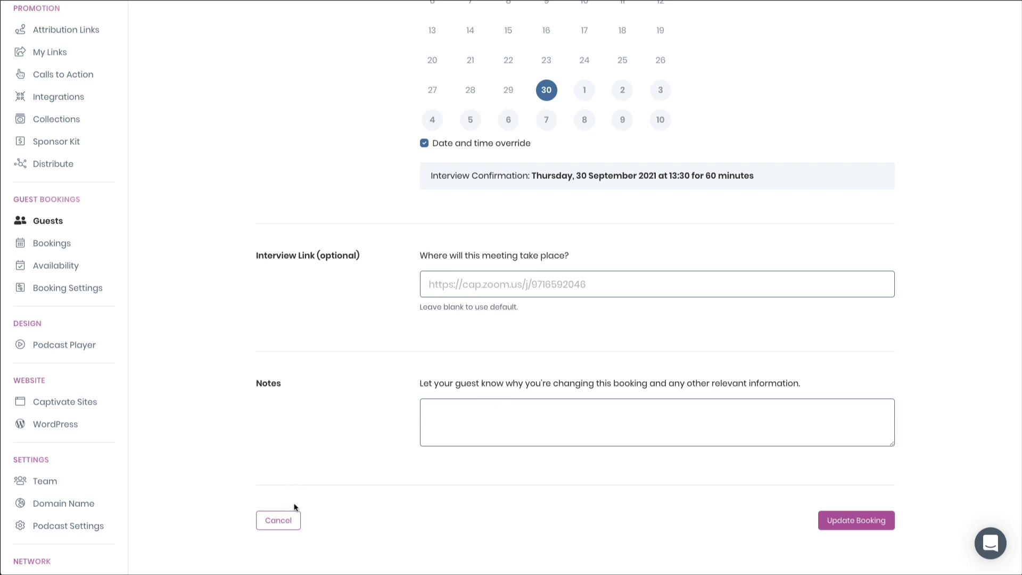
{"action": "left_click", "coordinate": [277, 519]}
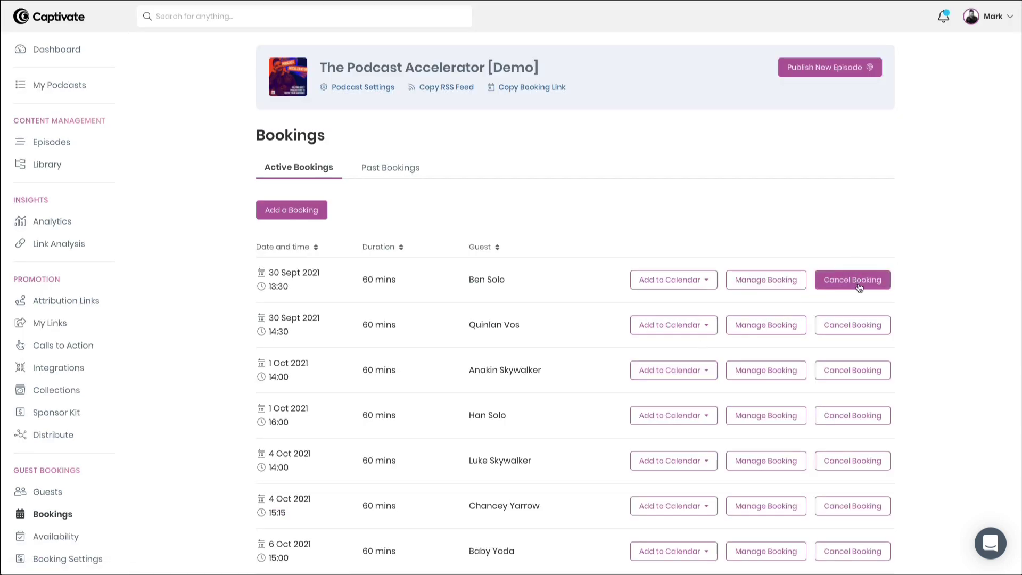
{"action": "left_click", "coordinate": [858, 283]}
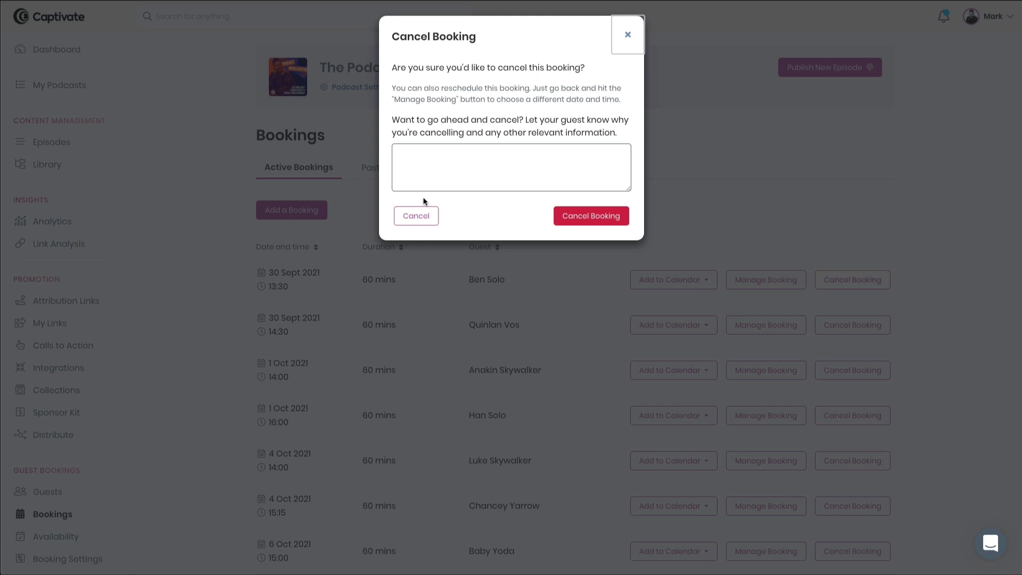
{"action": "left_click", "coordinate": [476, 160]}
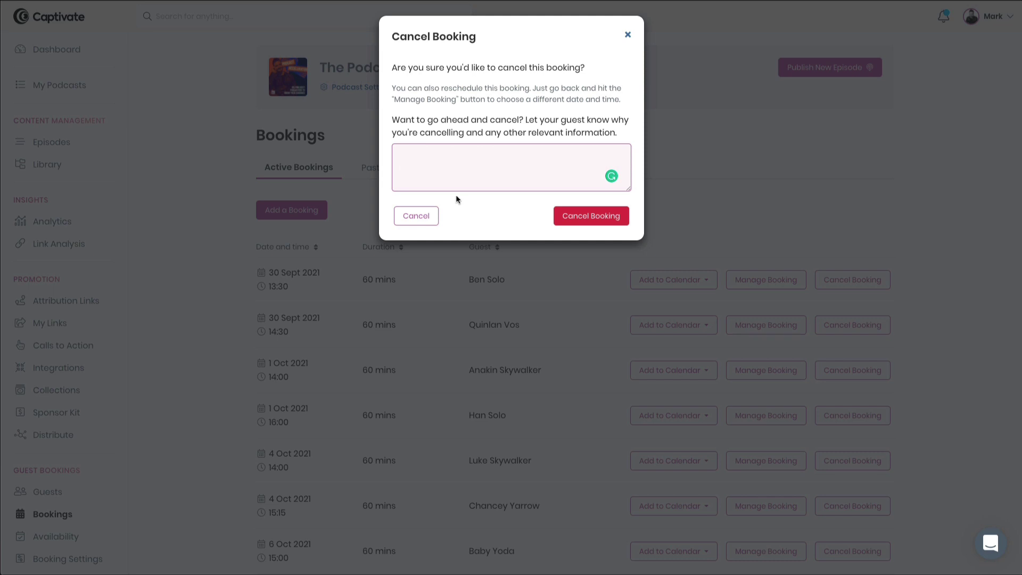
{"action": "left_click", "coordinate": [432, 217]}
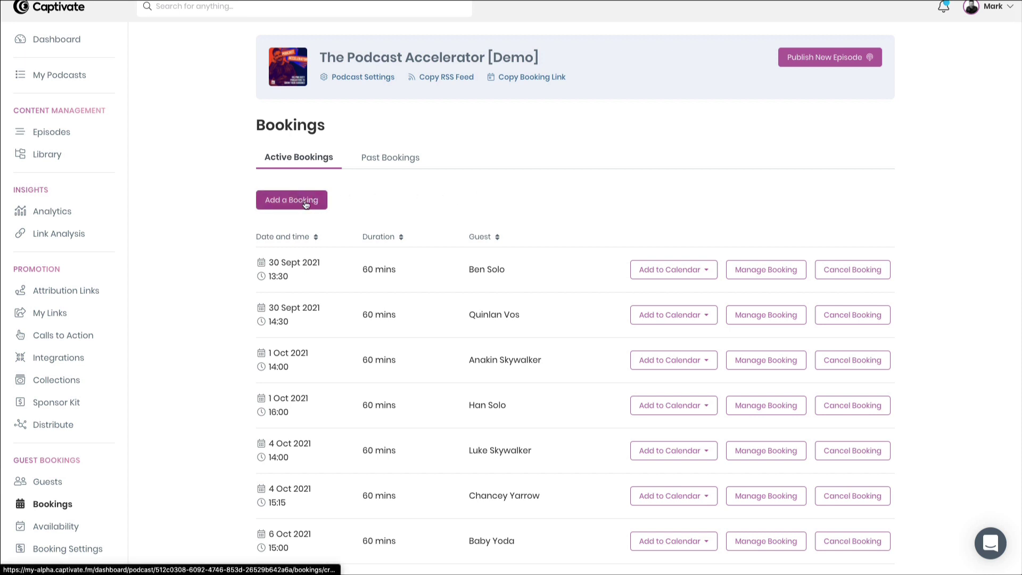
{"action": "scroll", "coordinate": [196, 198], "scroll_direction": "down", "scroll_amount": 1}
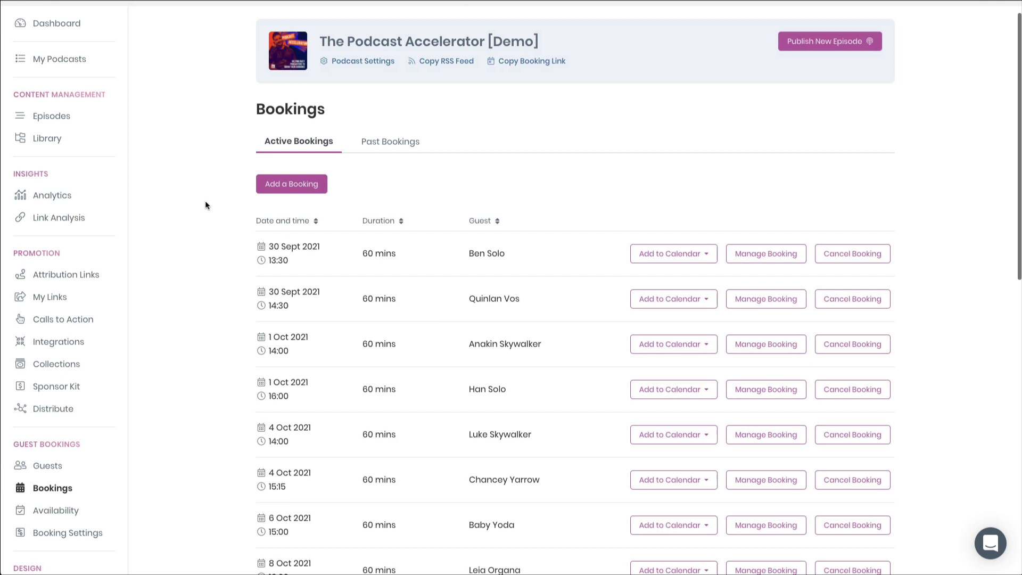
{"action": "left_click", "coordinate": [292, 192]}
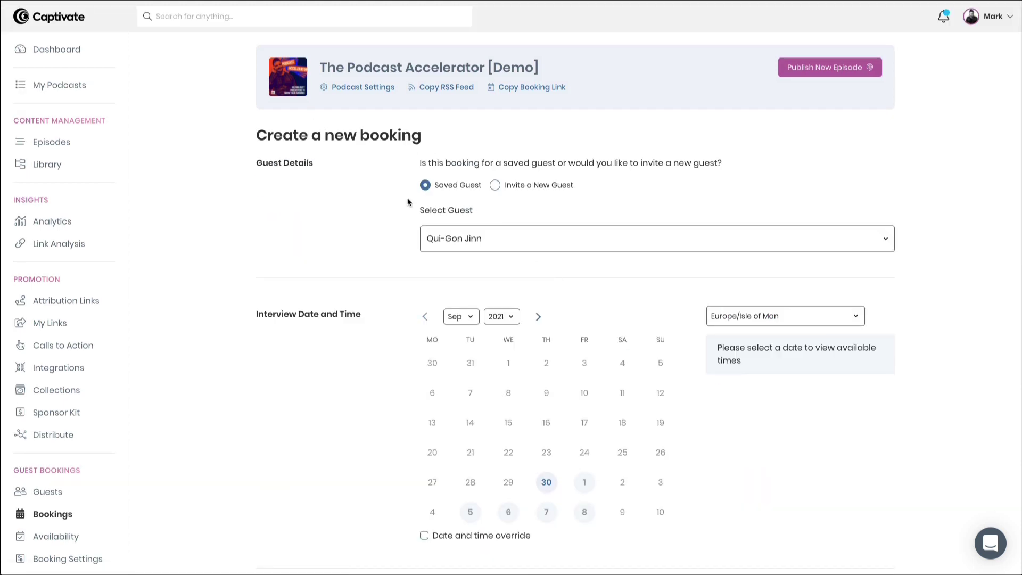
{"action": "left_click", "coordinate": [606, 239]}
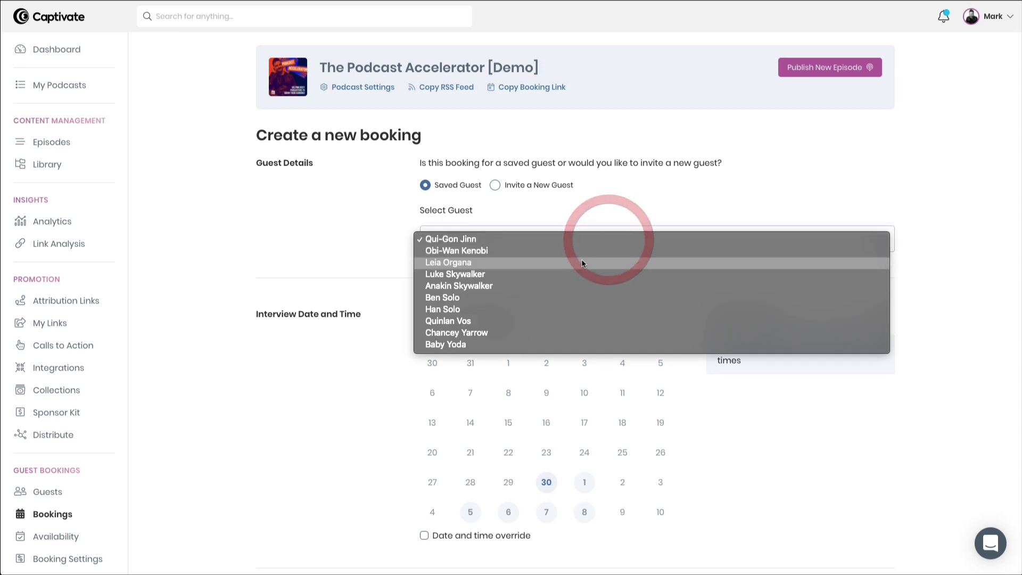
{"action": "left_click", "coordinate": [567, 321]}
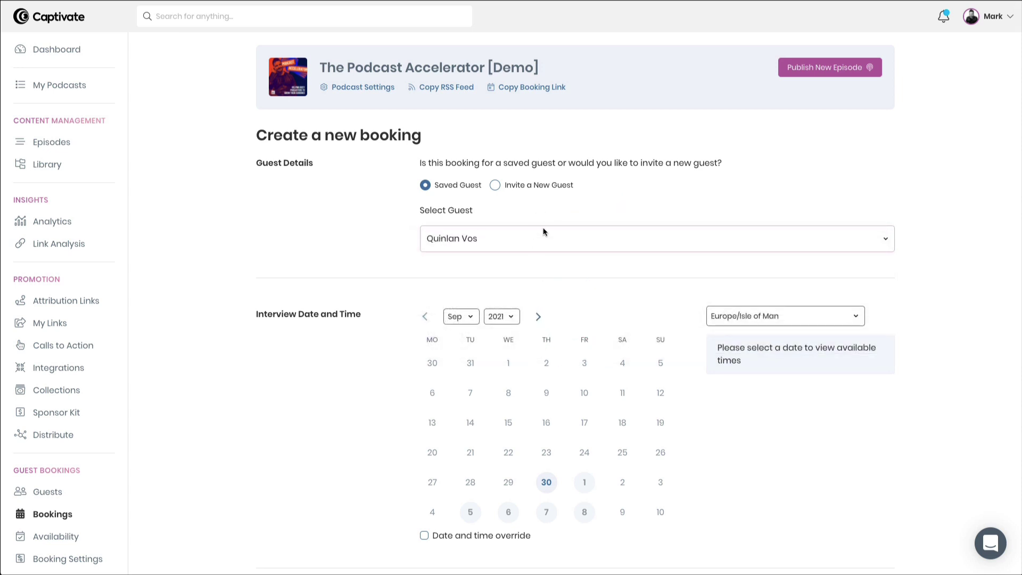
{"action": "scroll", "coordinate": [548, 250], "scroll_direction": "down", "scroll_amount": 2}
{"action": "scroll", "coordinate": [551, 255], "scroll_direction": "down", "scroll_amount": 2}
{"action": "scroll", "coordinate": [692, 268], "scroll_direction": "down", "scroll_amount": 2}
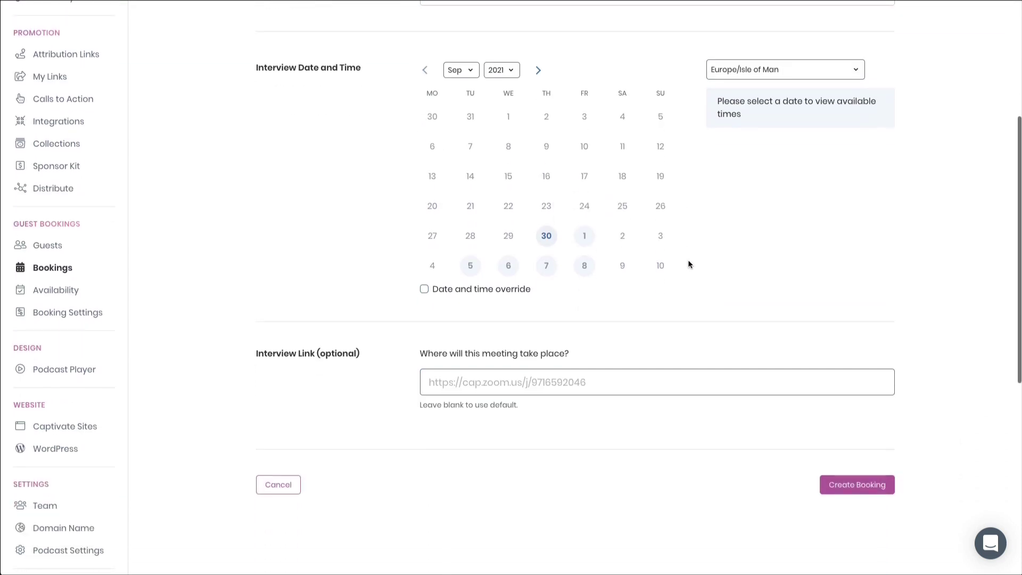
{"action": "scroll", "coordinate": [688, 264], "scroll_direction": "up", "scroll_amount": 4}
{"action": "scroll", "coordinate": [647, 251], "scroll_direction": "down", "scroll_amount": 1}
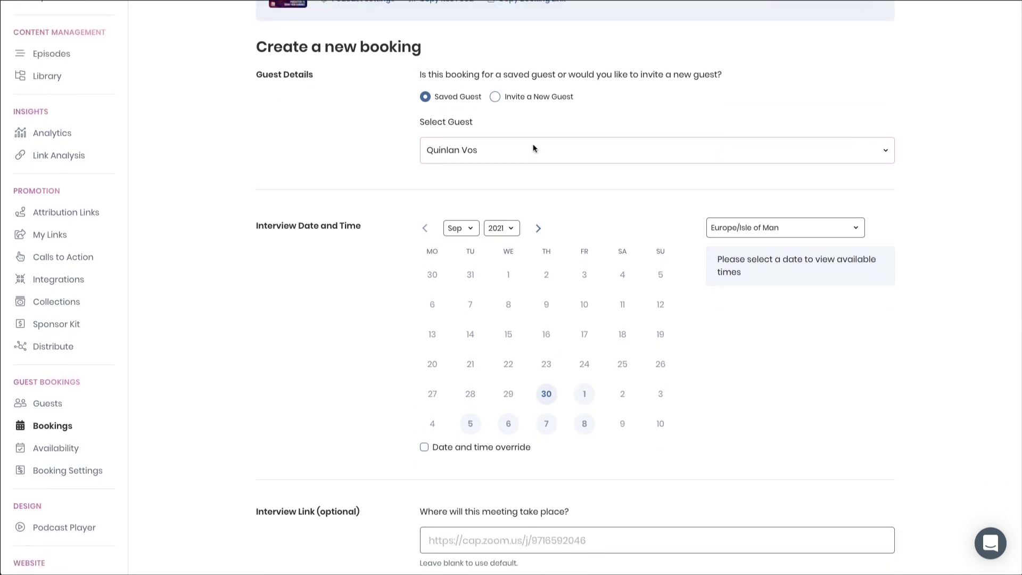
{"action": "left_click", "coordinate": [525, 96]}
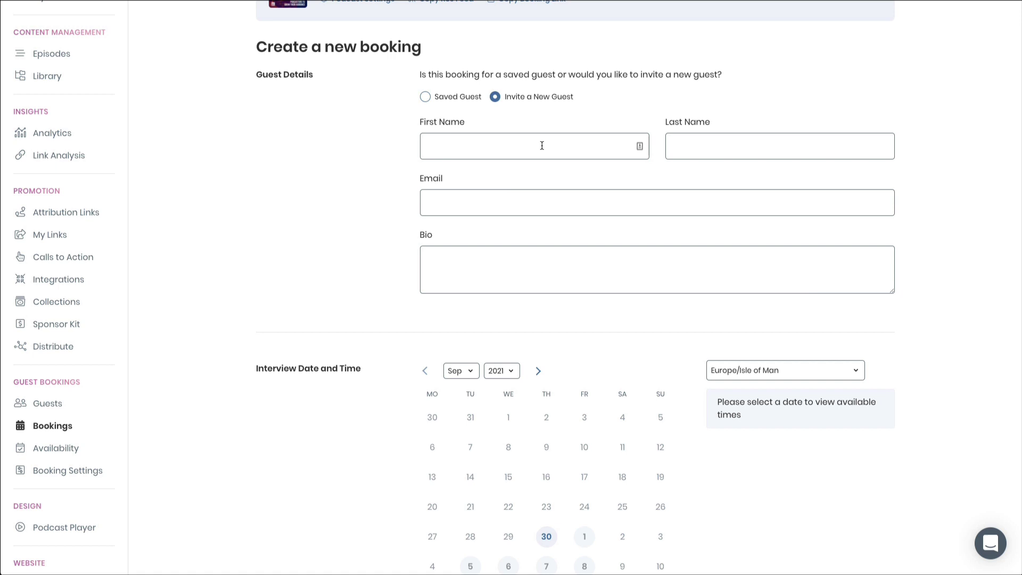
{"action": "left_click", "coordinate": [329, 199]}
{"action": "scroll", "coordinate": [329, 200], "scroll_direction": "down", "scroll_amount": 3}
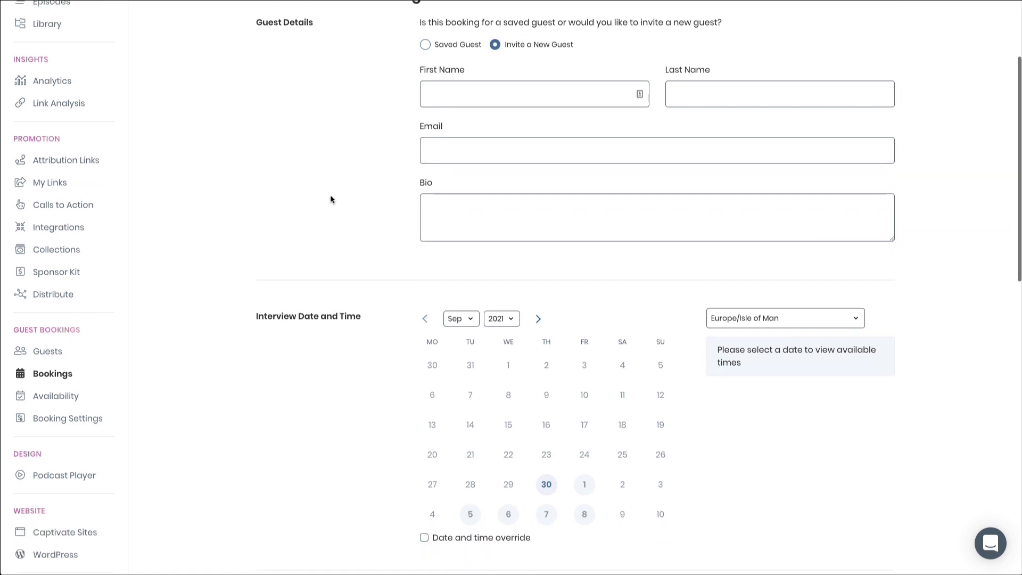
{"action": "scroll", "coordinate": [340, 313], "scroll_direction": "down", "scroll_amount": 12}
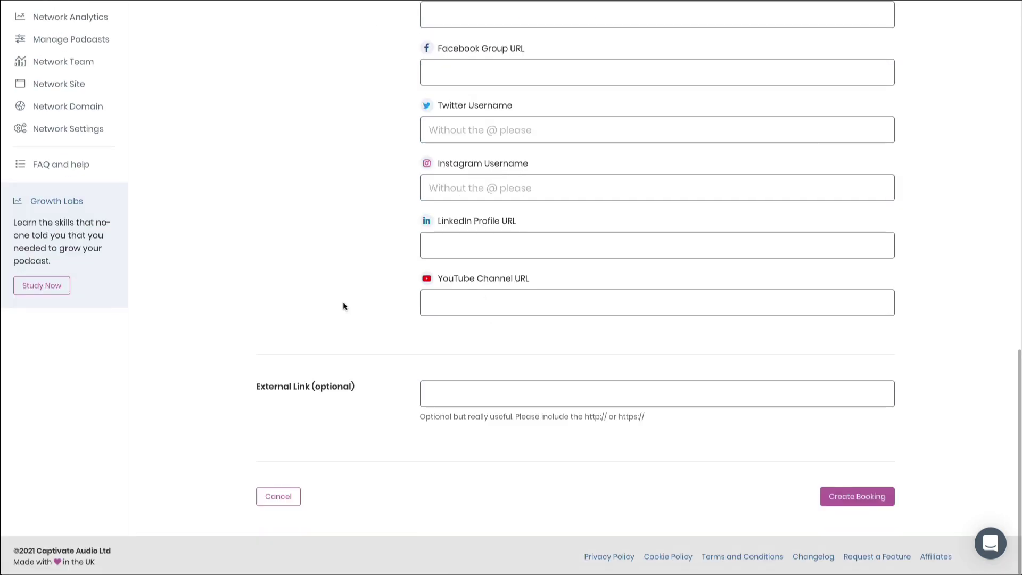
Discard the new booking form and show the saved podcast guests list
{"action": "left_click", "coordinate": [290, 499]}
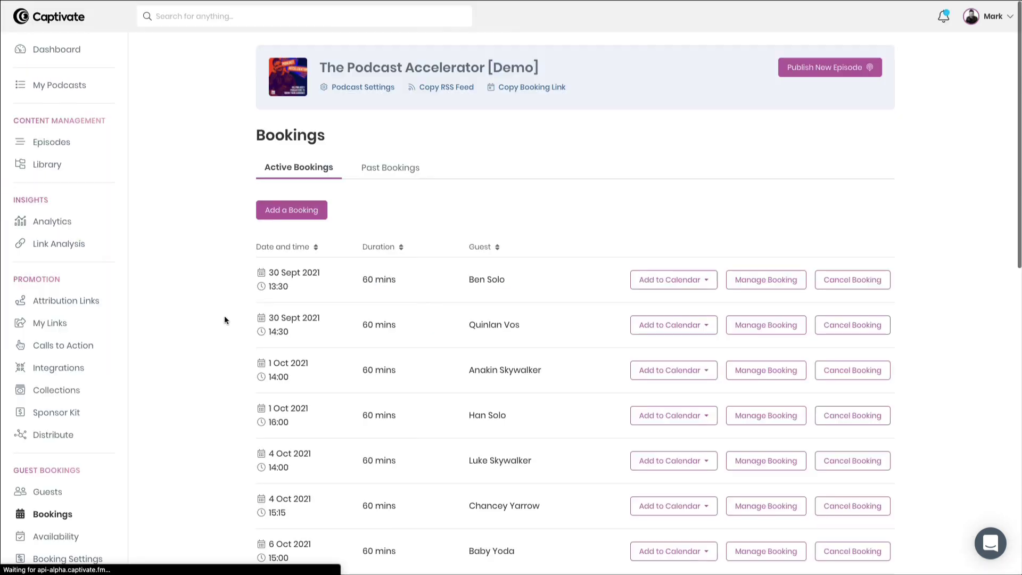
{"action": "scroll", "coordinate": [172, 290], "scroll_direction": "down", "scroll_amount": 2}
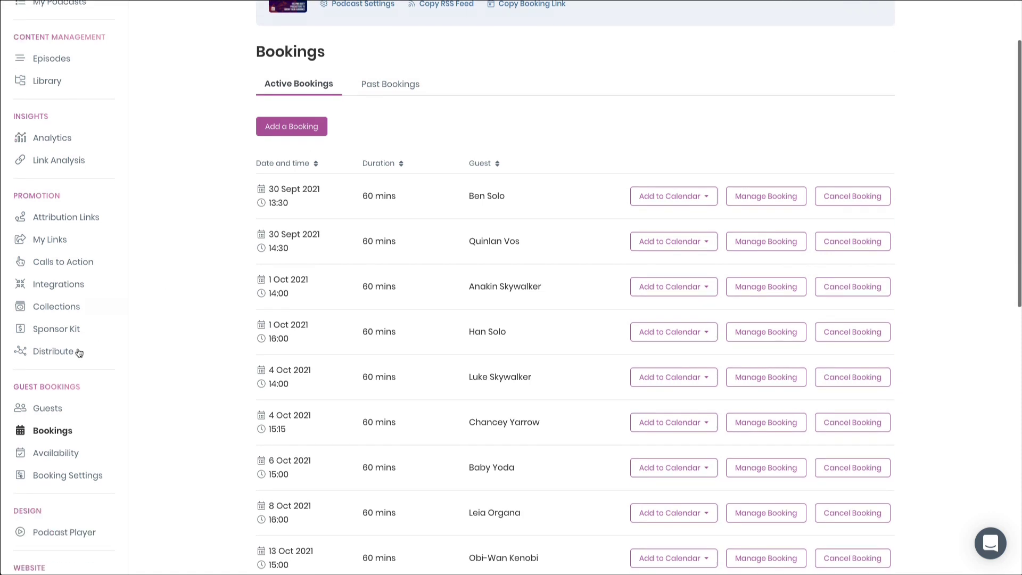
{"action": "left_click", "coordinate": [50, 406]}
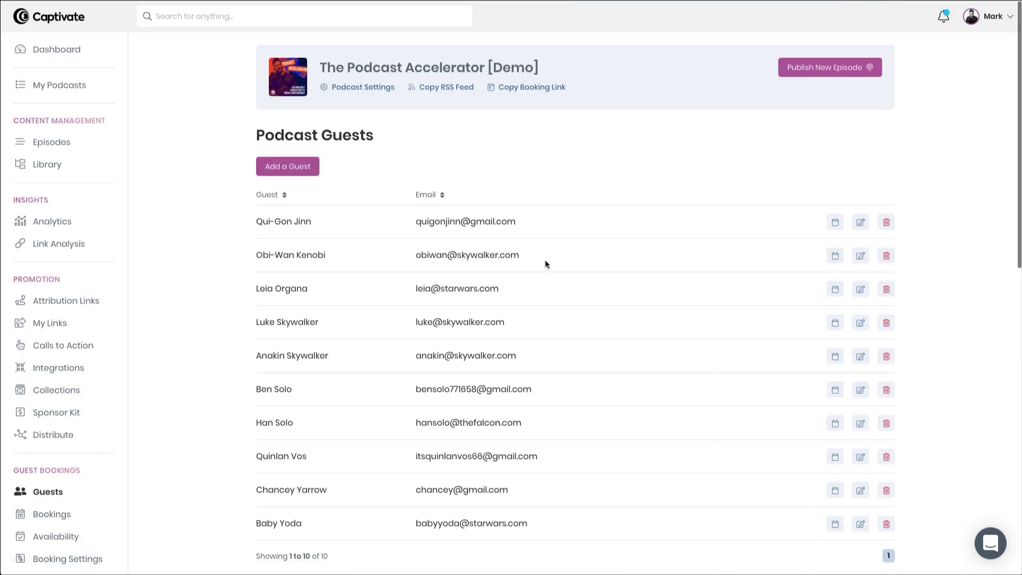
{"action": "scroll", "coordinate": [543, 262], "scroll_direction": "down", "scroll_amount": 2}
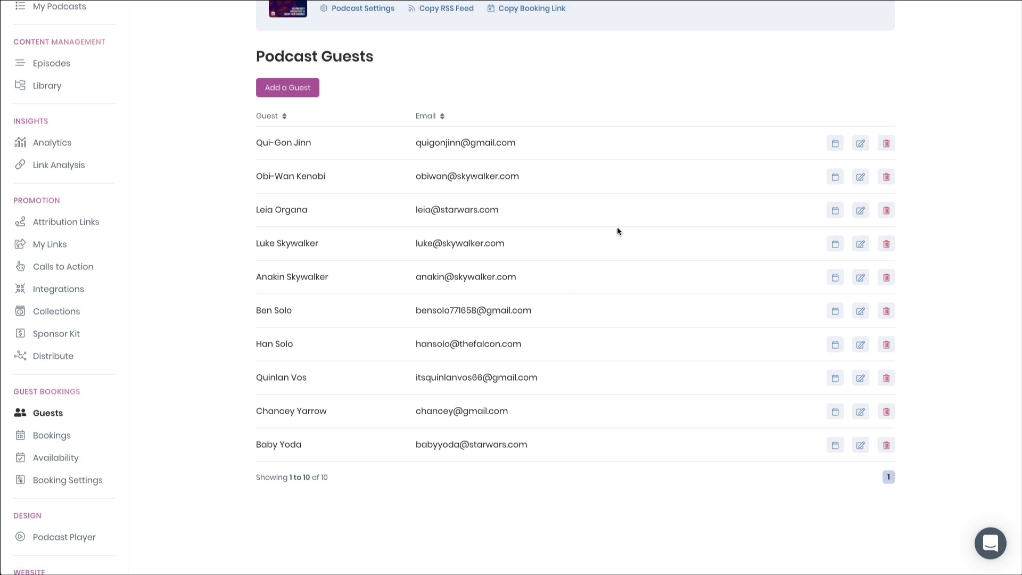
Book the seventh guest for 30 September 2021 at 15:30
{"action": "left_click", "coordinate": [835, 346]}
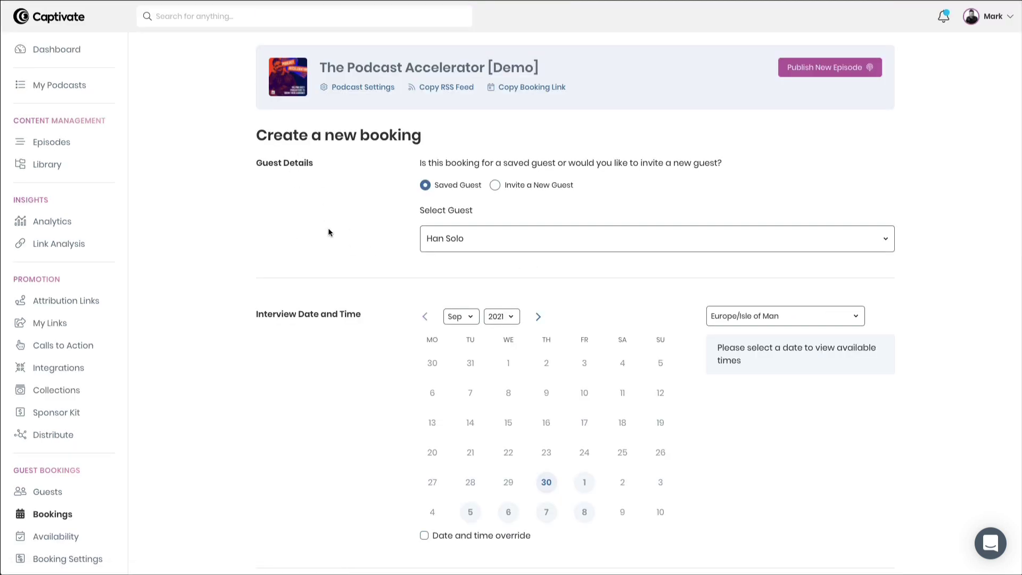
{"action": "scroll", "coordinate": [330, 232], "scroll_direction": "down", "scroll_amount": 2}
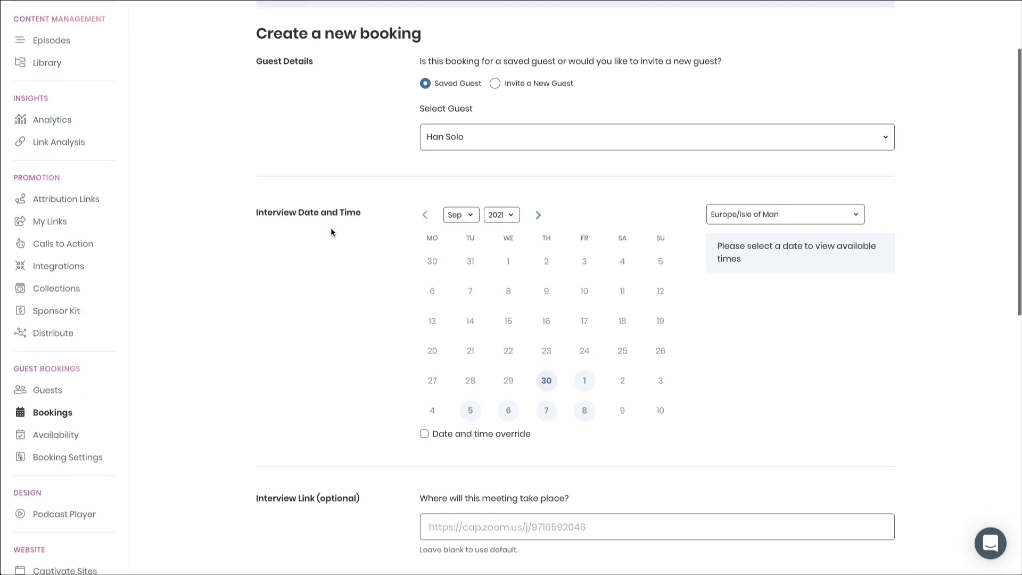
{"action": "left_click", "coordinate": [547, 381]}
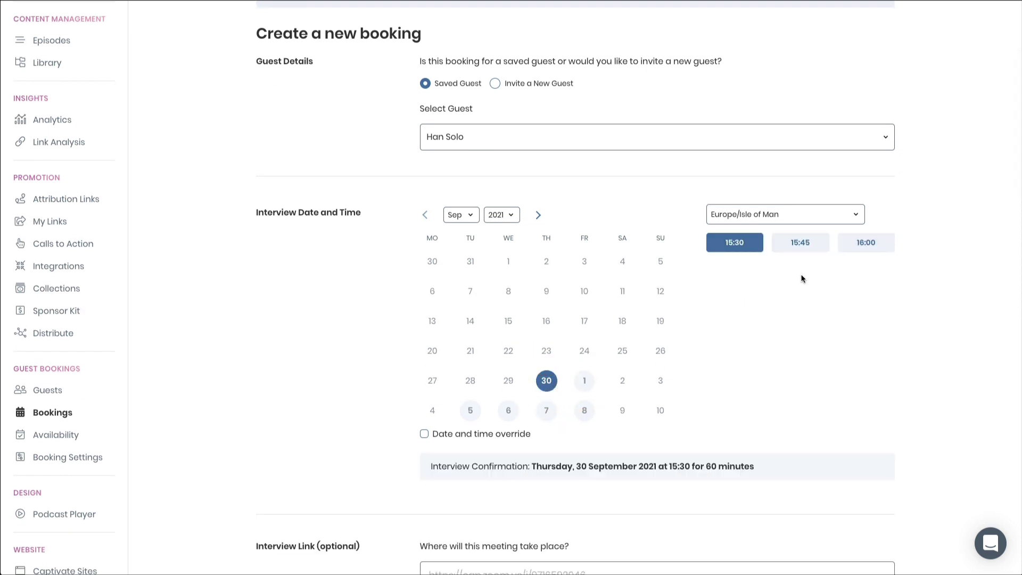
{"action": "left_click", "coordinate": [808, 241]}
{"action": "left_click", "coordinate": [878, 242]}
{"action": "left_click", "coordinate": [734, 243]}
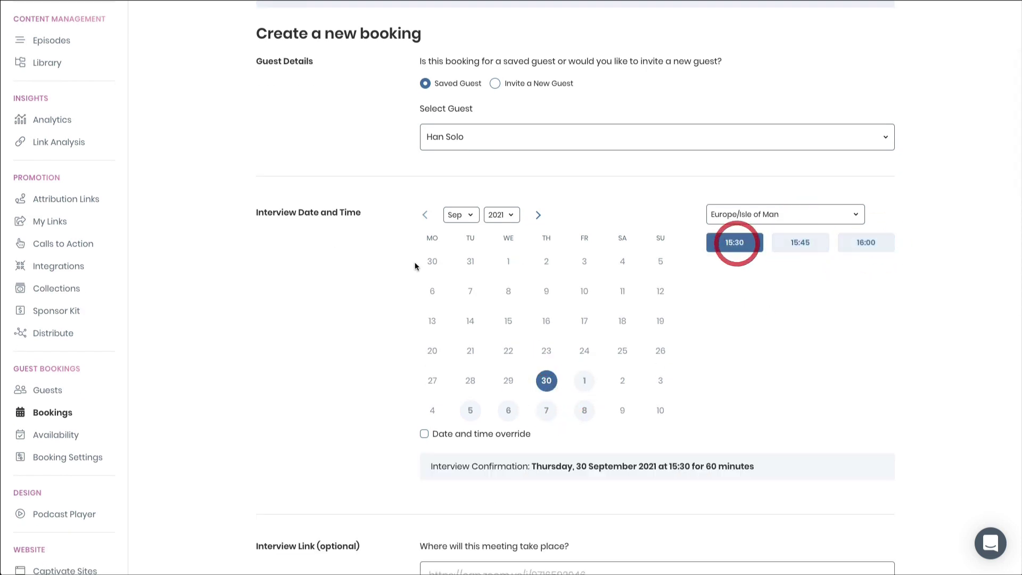